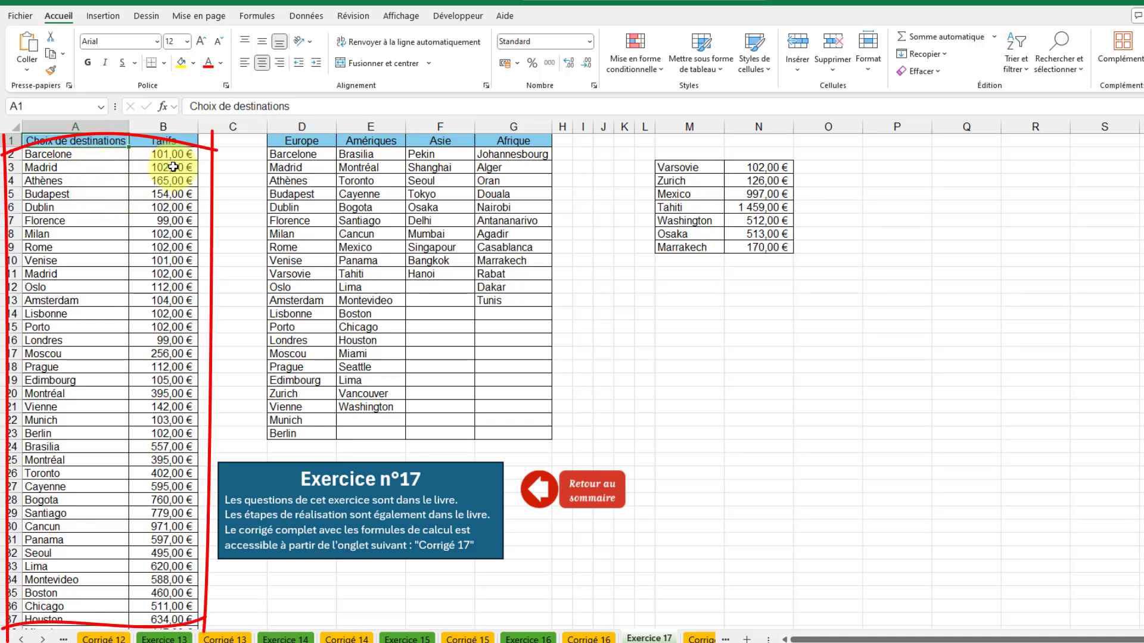
# Start a new conditional formatting rule for the continent table's cells D2:G23, using a formula to determine which cells are formatted.
pyautogui.scroll(-1, 96, 216)
pyautogui.scroll(-11, 96, 216)
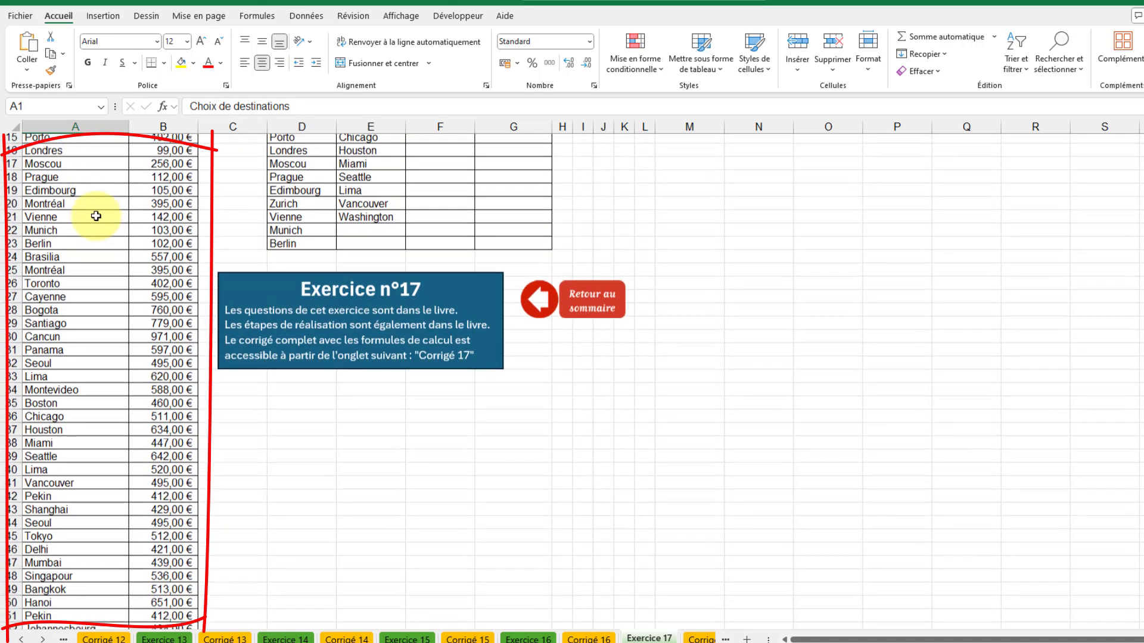
pyautogui.scroll(-1, 96, 215)
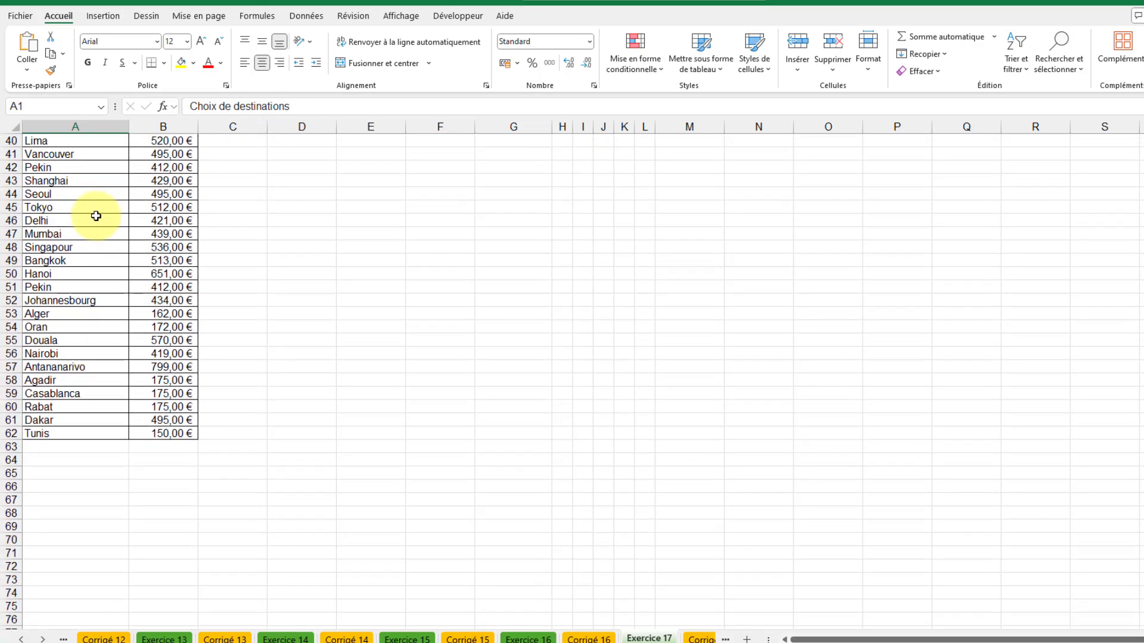
pyautogui.scroll(6, 104, 226)
pyautogui.scroll(7, 106, 229)
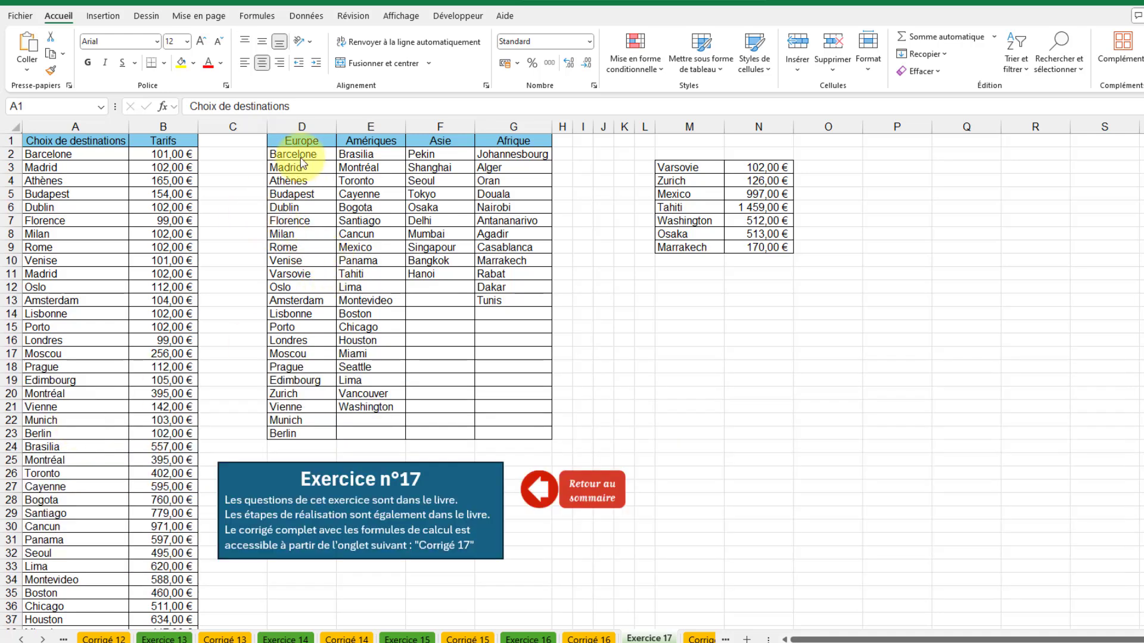
pyautogui.moveTo(310, 156); pyautogui.dragTo(508, 433)
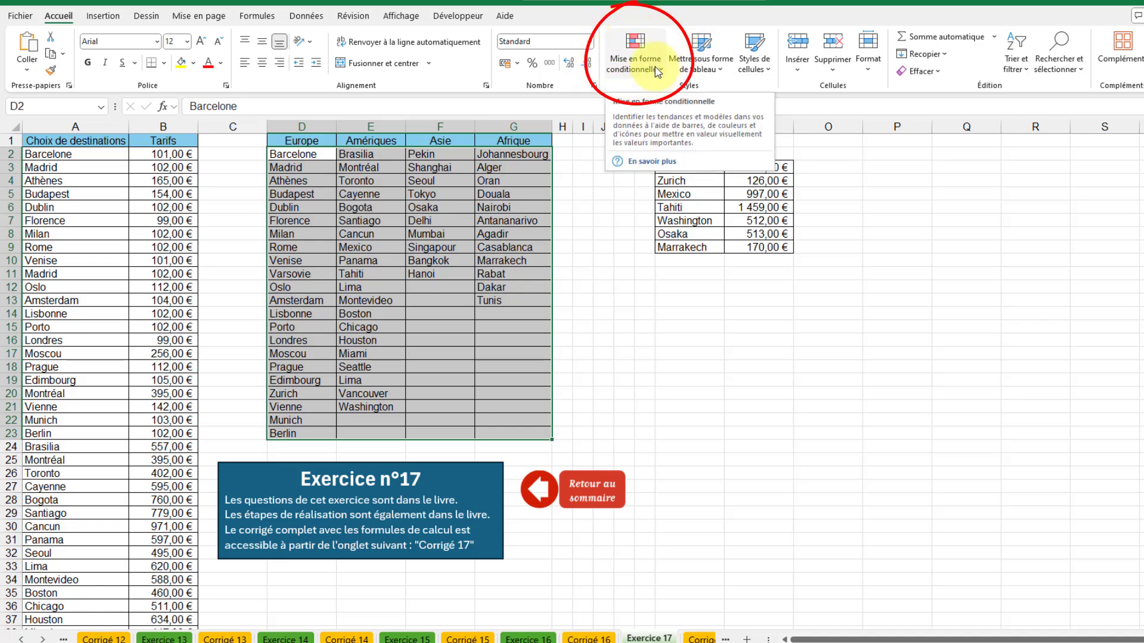
pyautogui.click(635, 59)
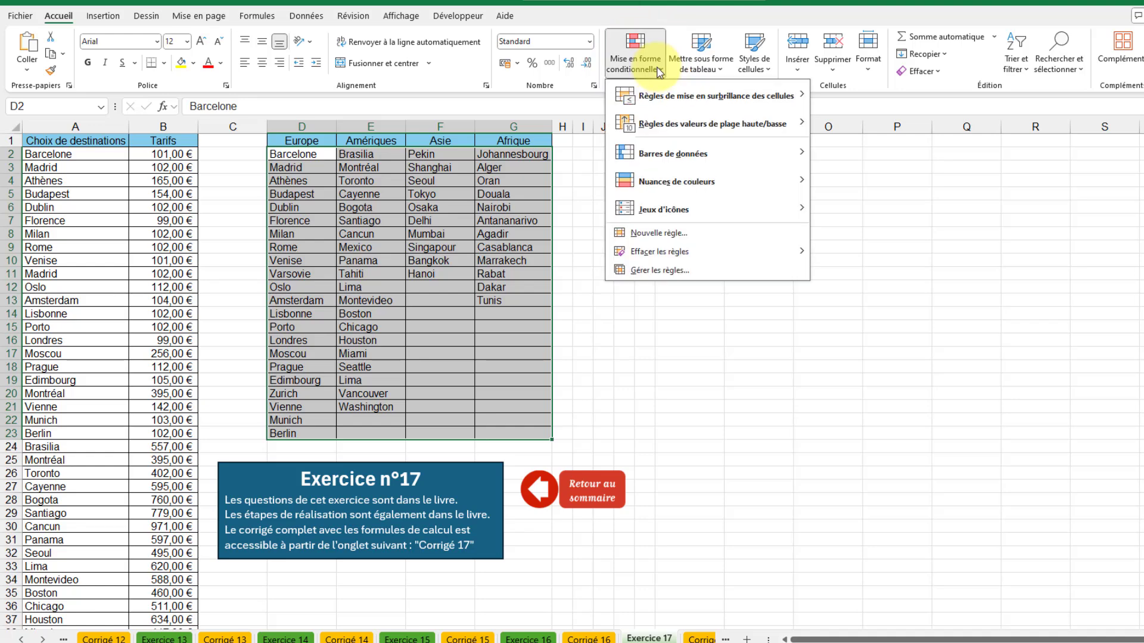
pyautogui.click(665, 238)
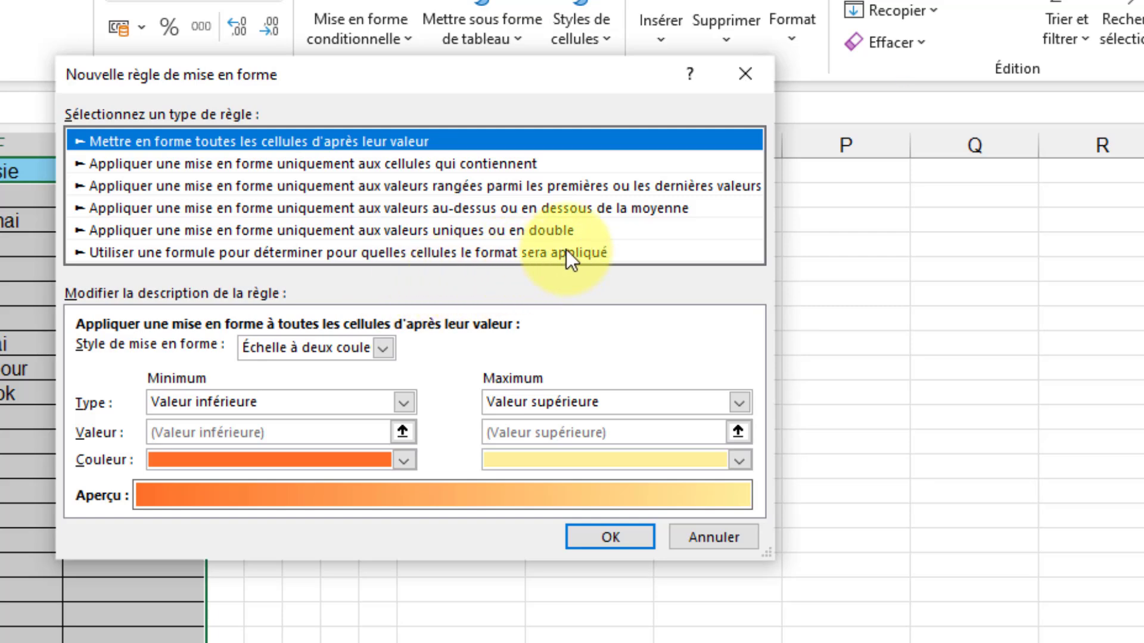
pyautogui.click(510, 252)
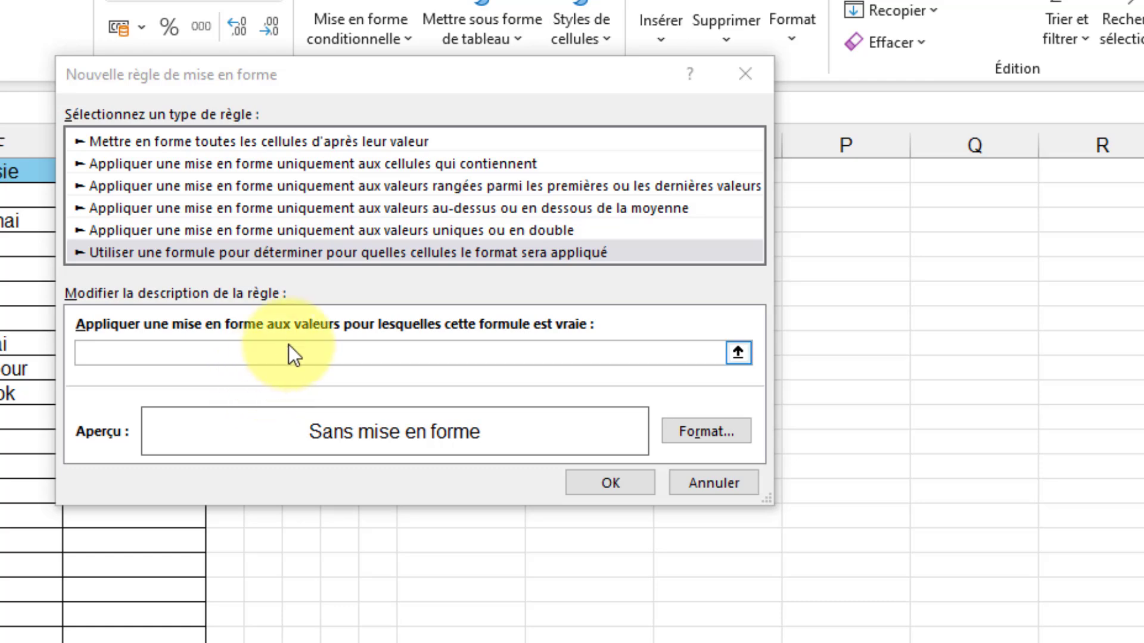
# Begin the rule's formula with =nb.si( and use the destination list $A$2:$A$62 as the range.
pyautogui.click(302, 356)
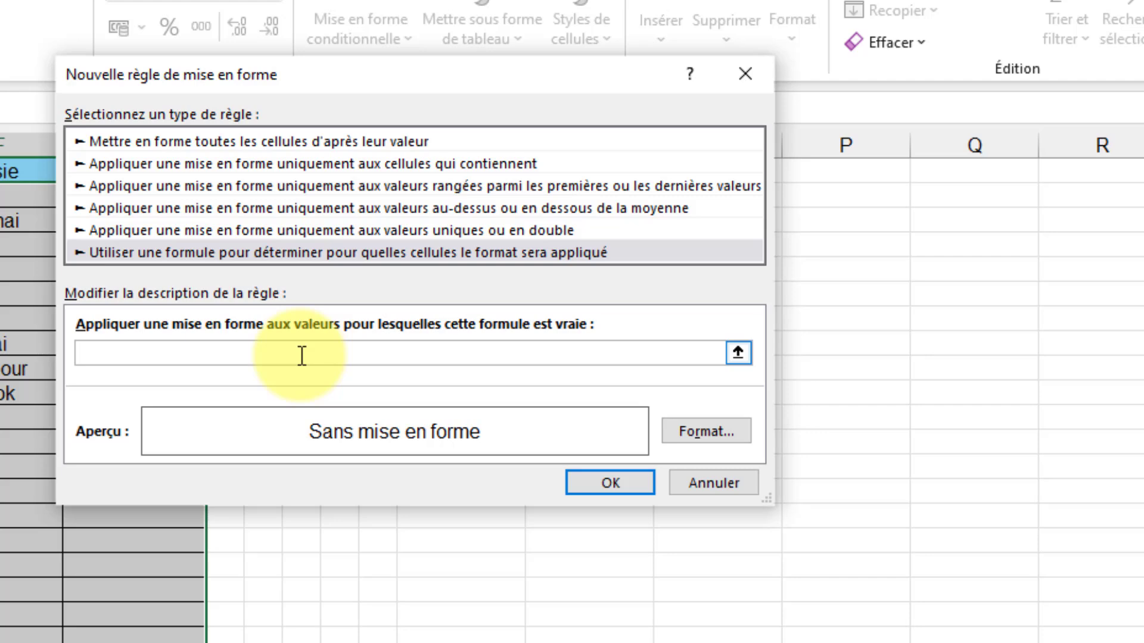
pyautogui.write('=nb.si(')
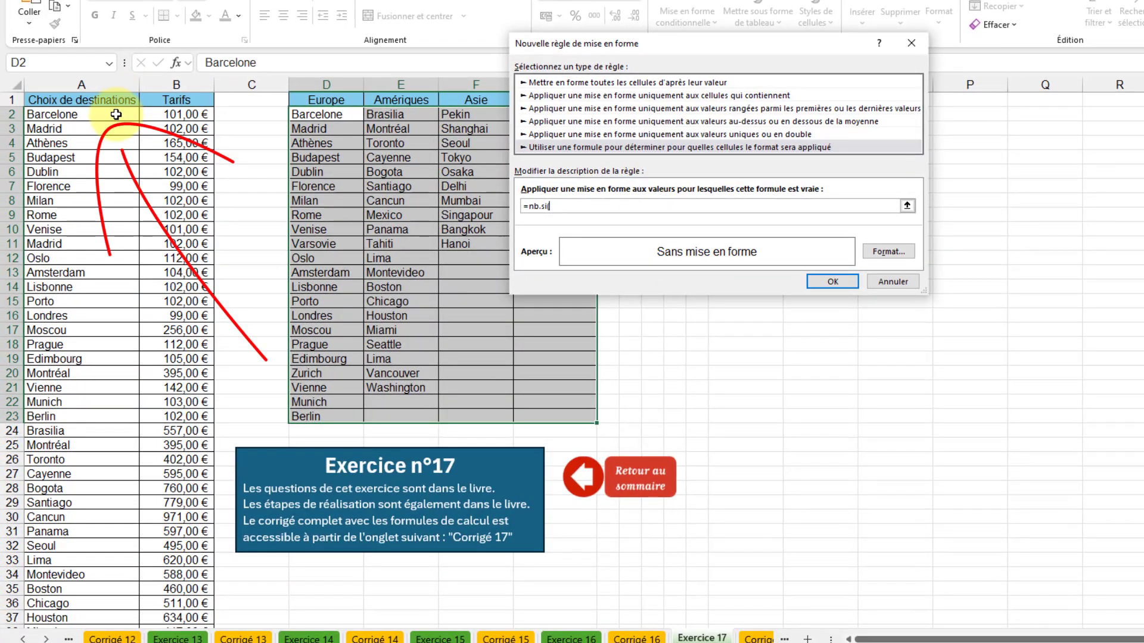
pyautogui.moveTo(115, 114)
pyautogui.mouseDown()
pyautogui.moveTo(106, 623)
pyautogui.moveTo(100, 604)
pyautogui.mouseUp()
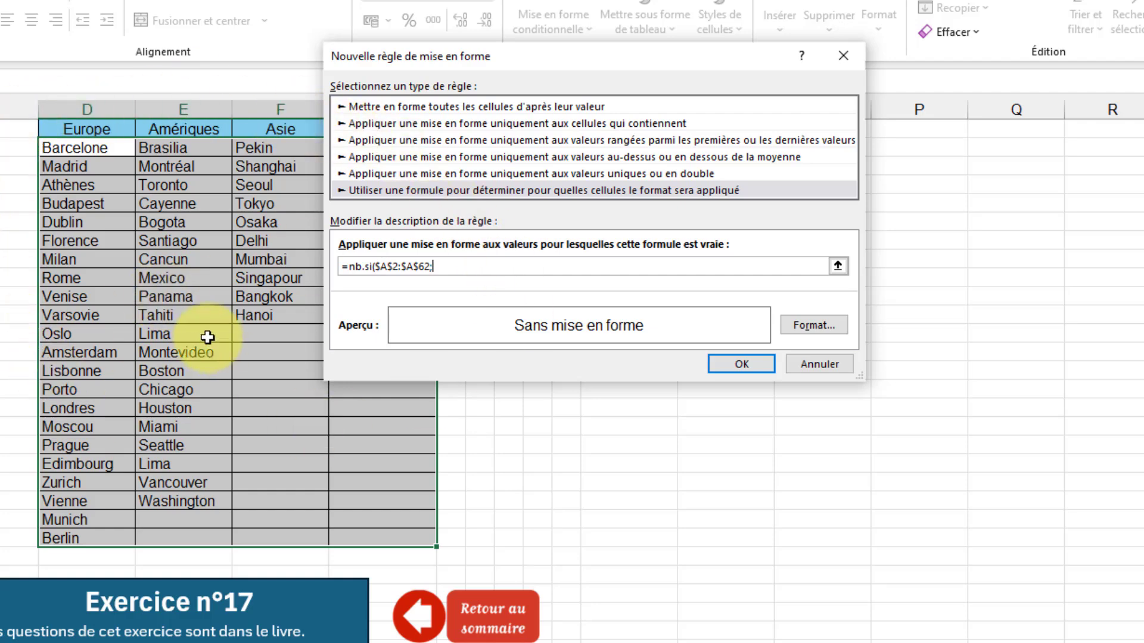
# Complete the rule's formula with the relative reference D2 as criterion and the comparison <1, giving =nb.si($A$2:$A$62;D2)<1.
pyautogui.click(104, 149)
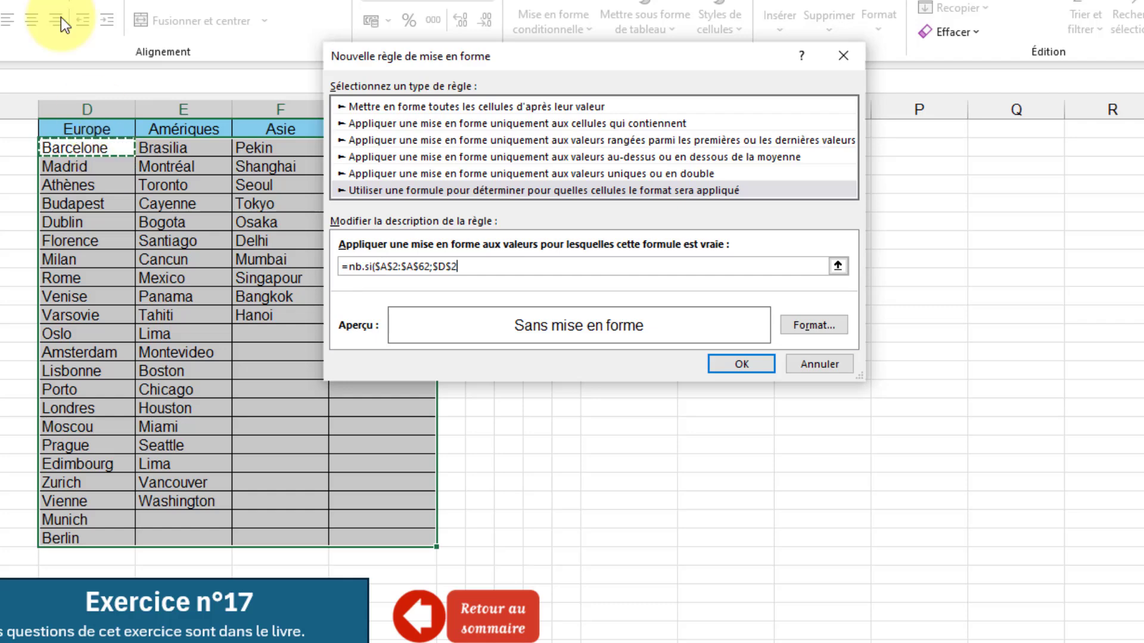
pyautogui.click(454, 266)
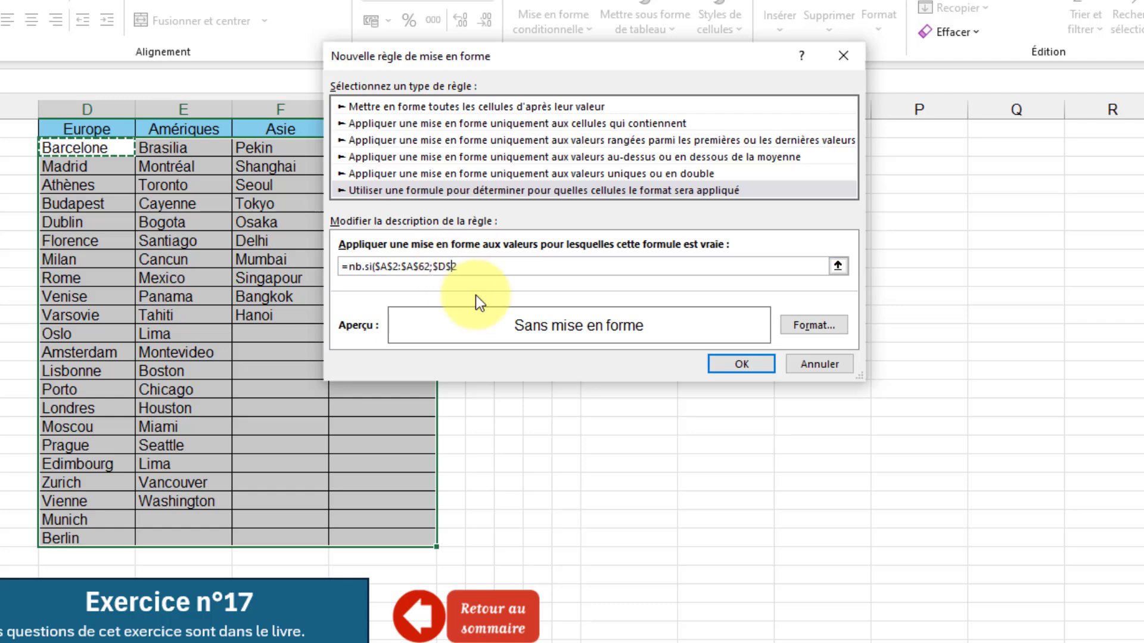
pyautogui.press('BackSpace')
pyautogui.click(440, 268)
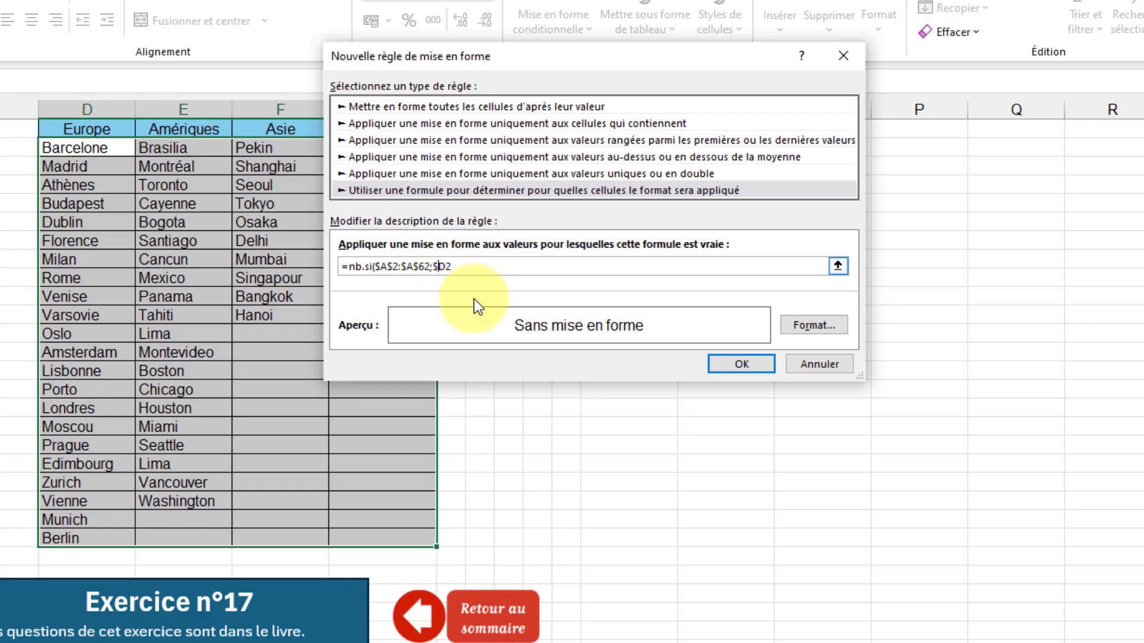
pyautogui.press('BackSpace')
pyautogui.click(493, 269)
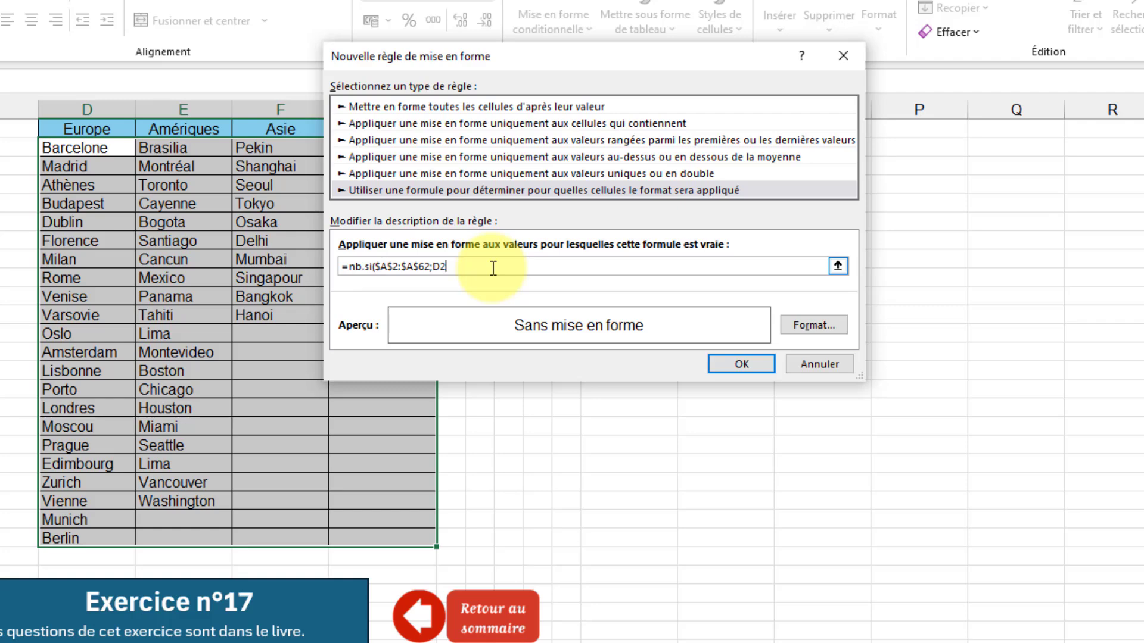
pyautogui.write(')')
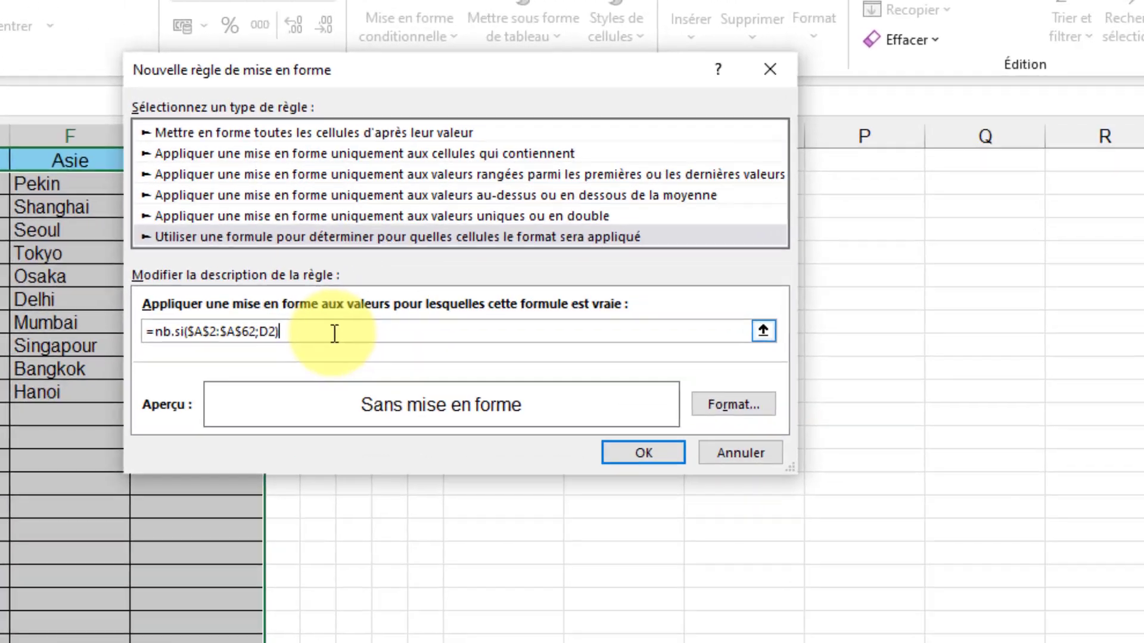
pyautogui.write('<1')
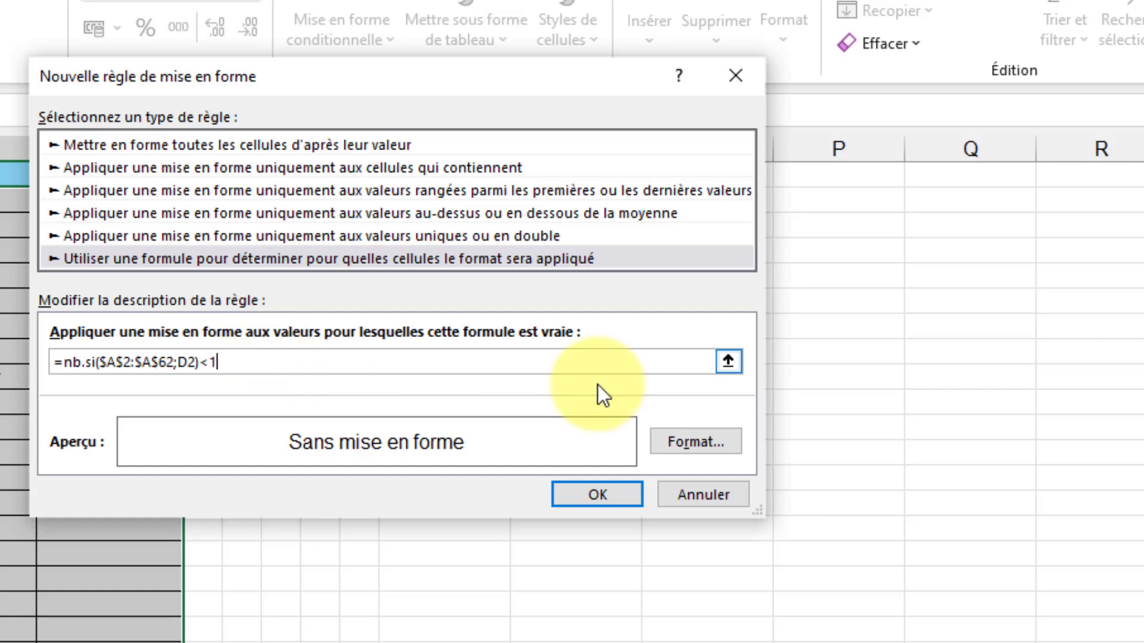
# Give the rule a yellow background fill and create it.
pyautogui.click(736, 448)
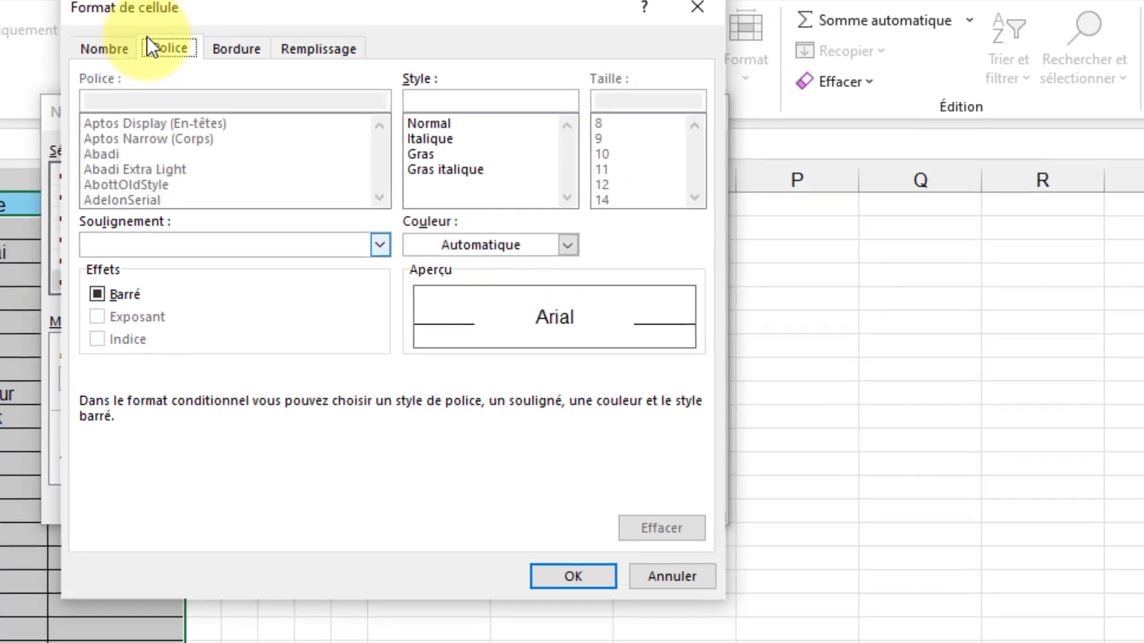
pyautogui.click(331, 48)
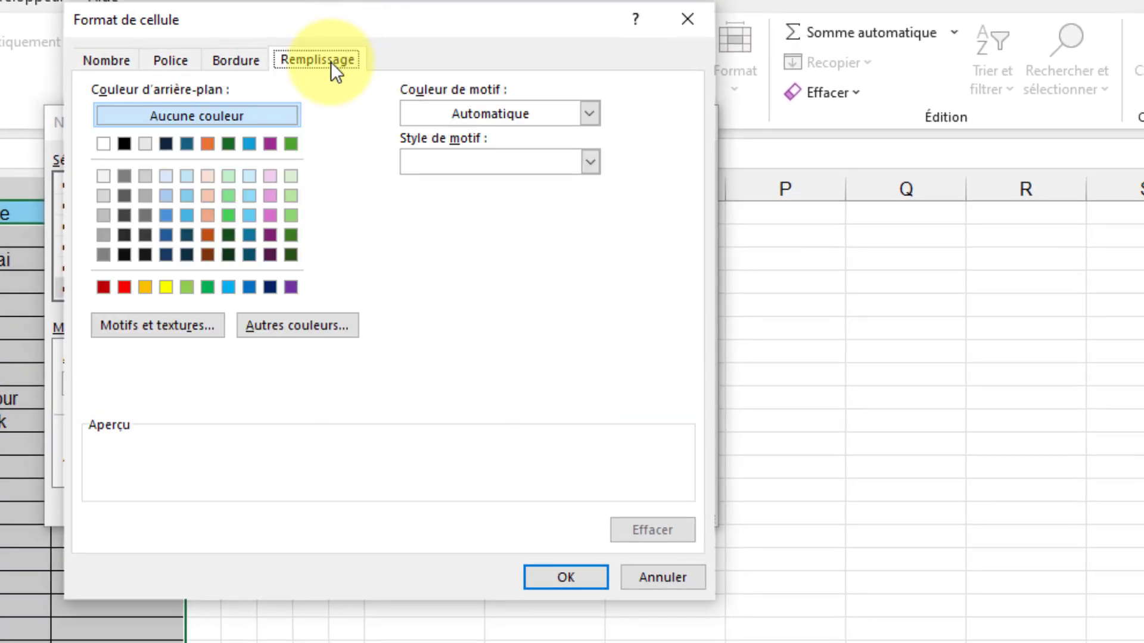
pyautogui.click(166, 288)
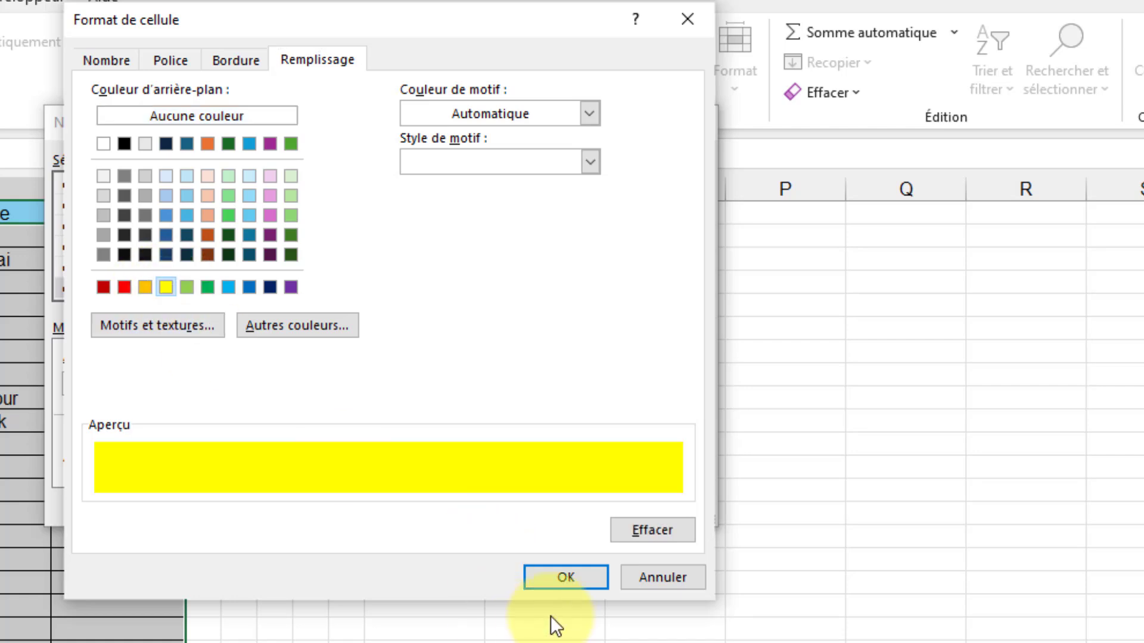
pyautogui.click(565, 576)
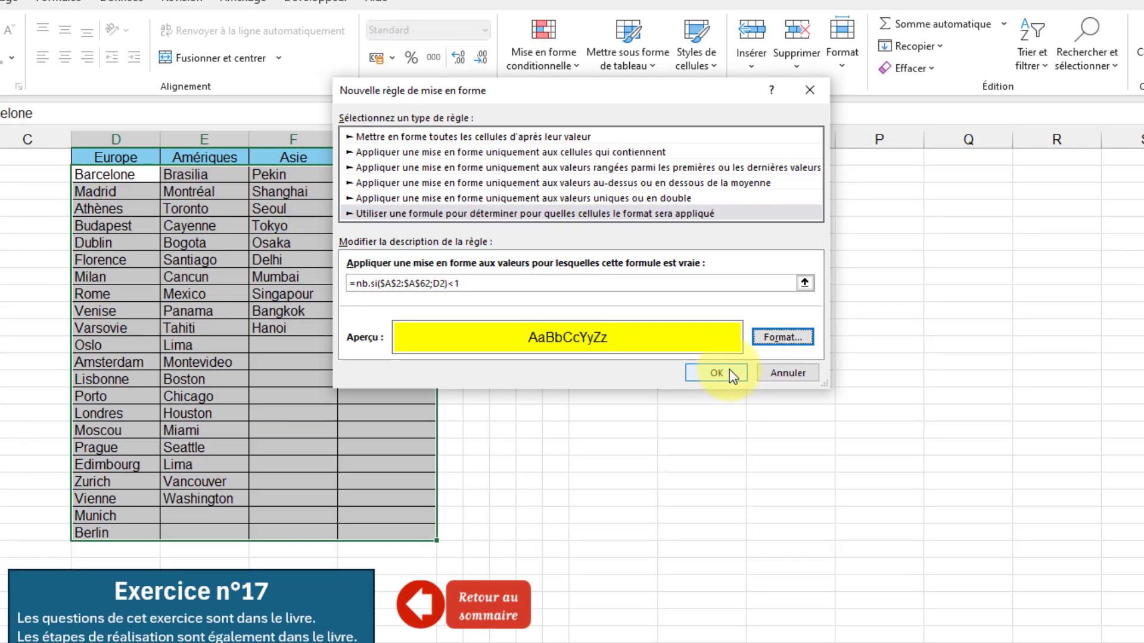
pyautogui.click(685, 410)
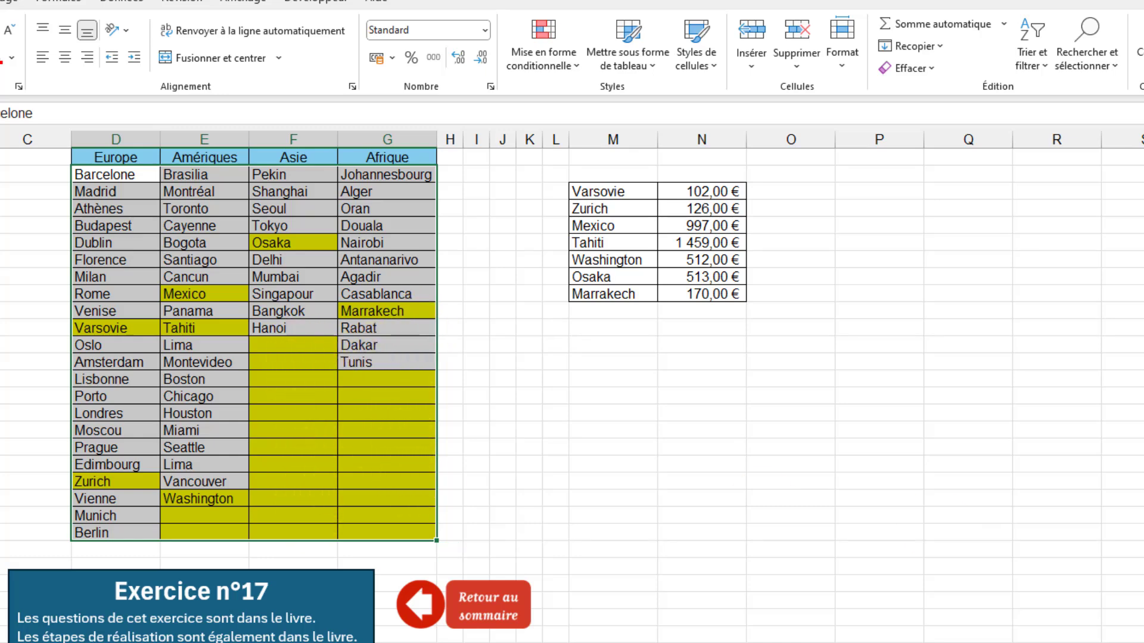
# Edit the existing formatting rule of D2:G23 and put et( in front of NB.SI in its formula.
pyautogui.click(3, 175)
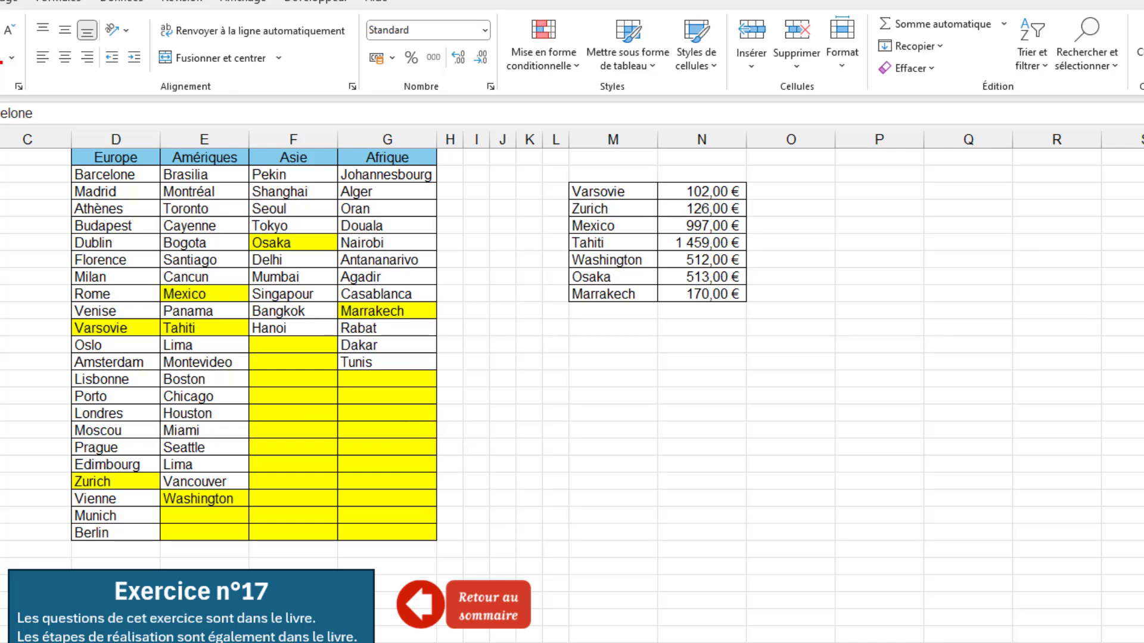
pyautogui.hotkey('ctrl', 'a')
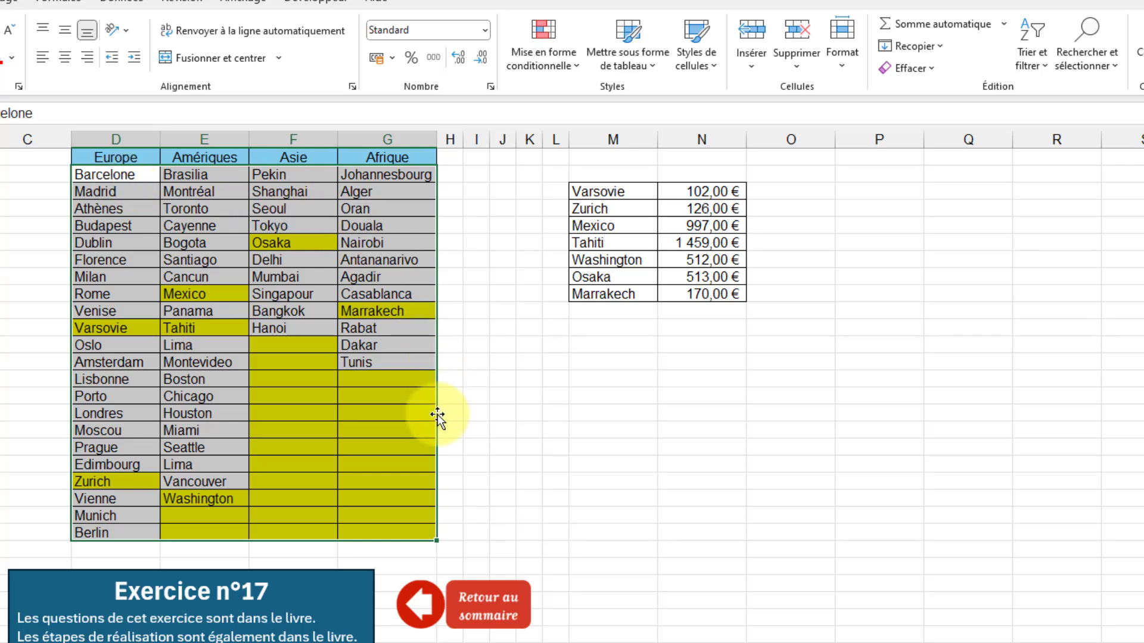
pyautogui.click(573, 66)
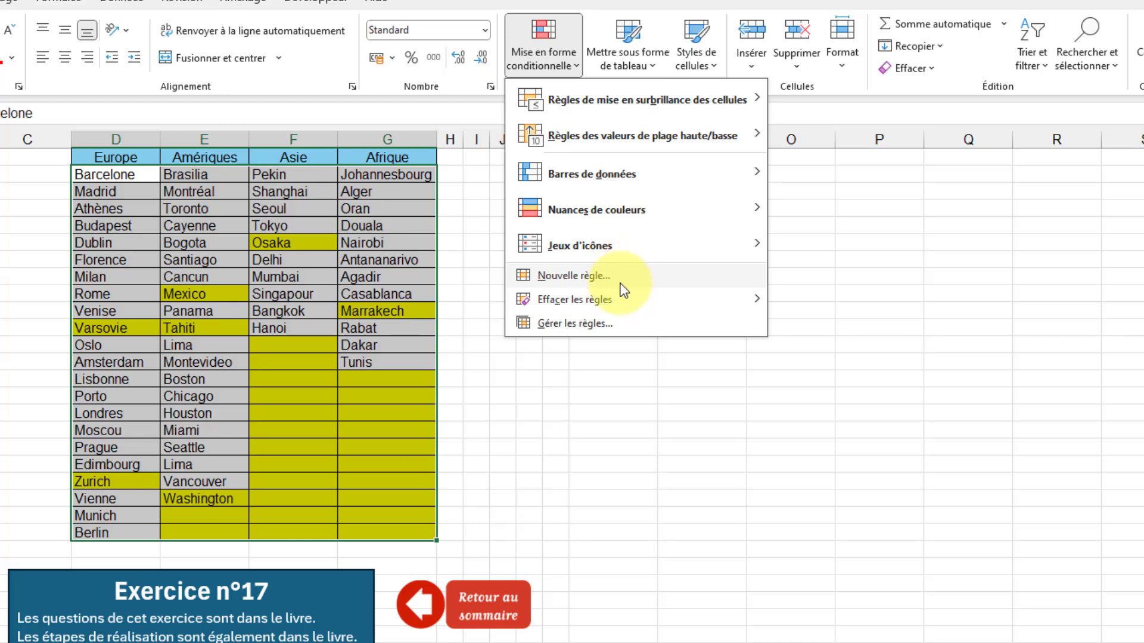
pyautogui.click(574, 325)
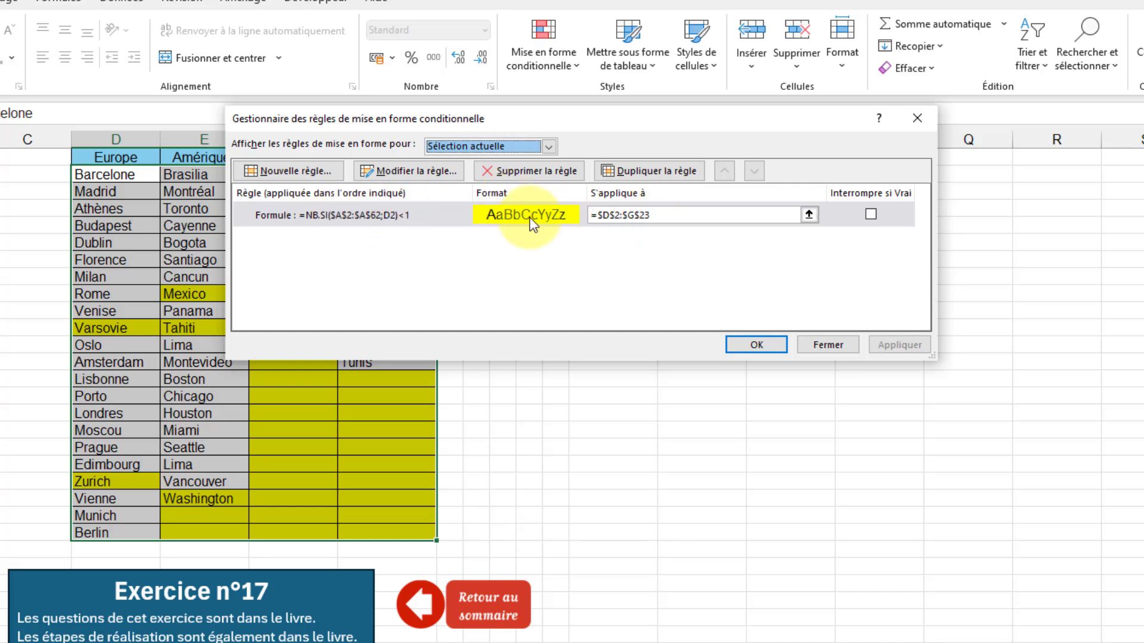
pyautogui.click(433, 176)
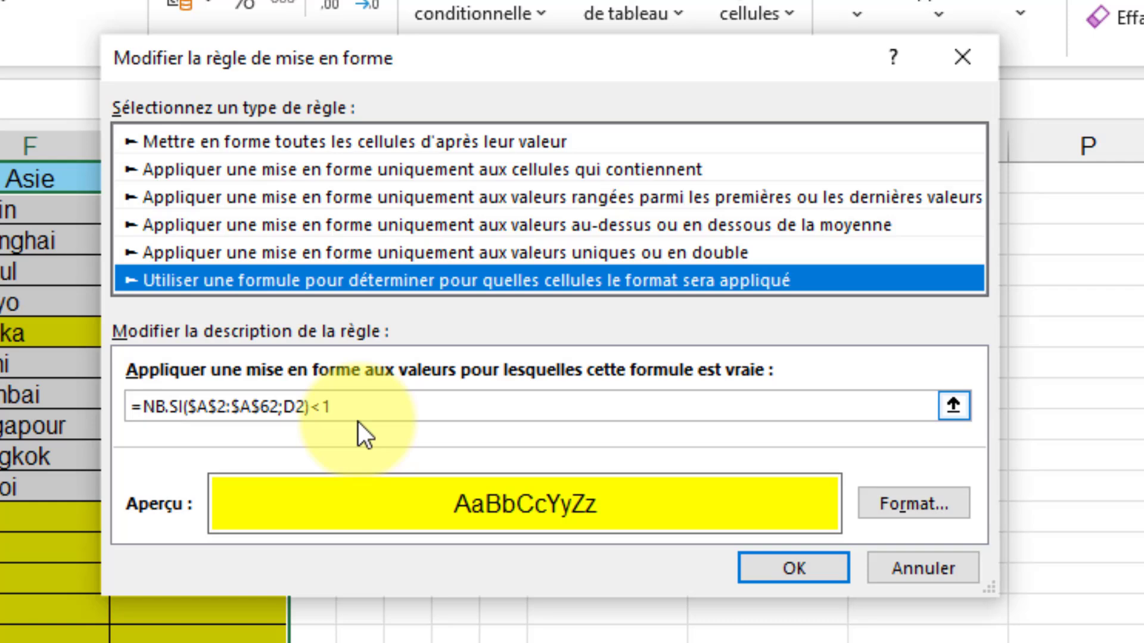
pyautogui.click(148, 407)
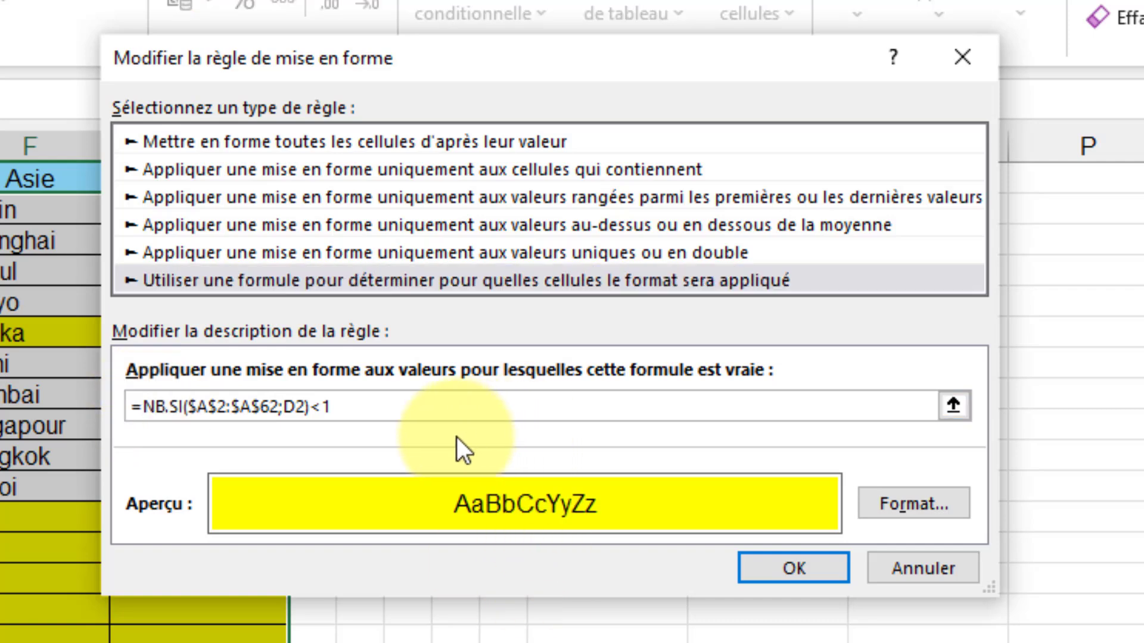
pyautogui.write('et(')
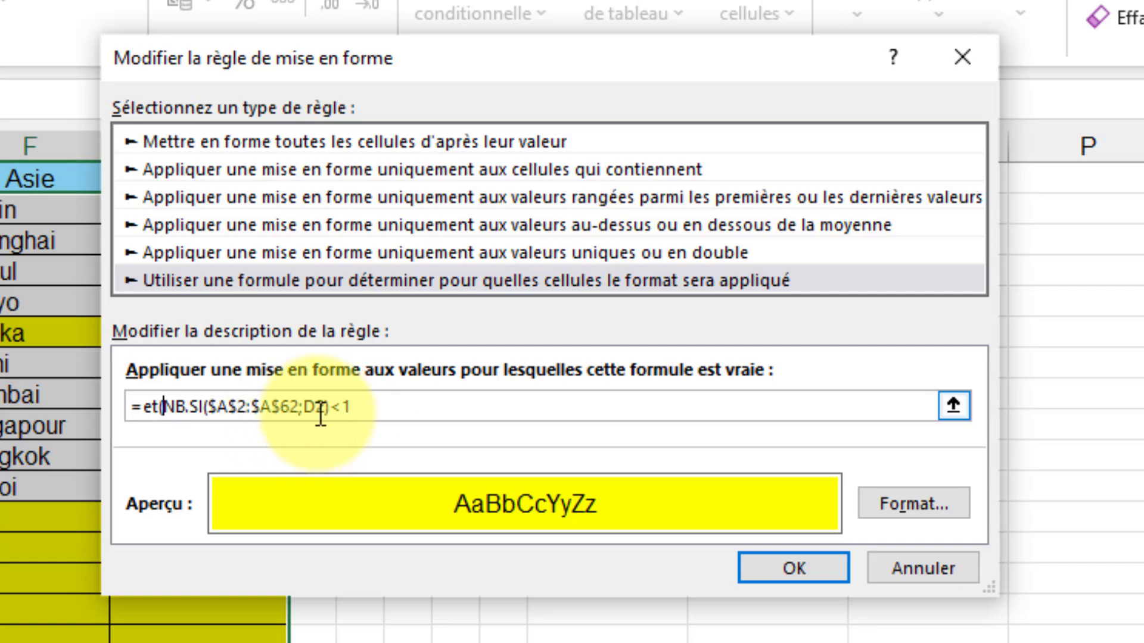
# Add the condition non(estvide(D2)) to make the formula =et(NB.SI($A$2:$A$62;D2)<1;non(estvide(D2))), and save the rule edit.
pyautogui.click(391, 408)
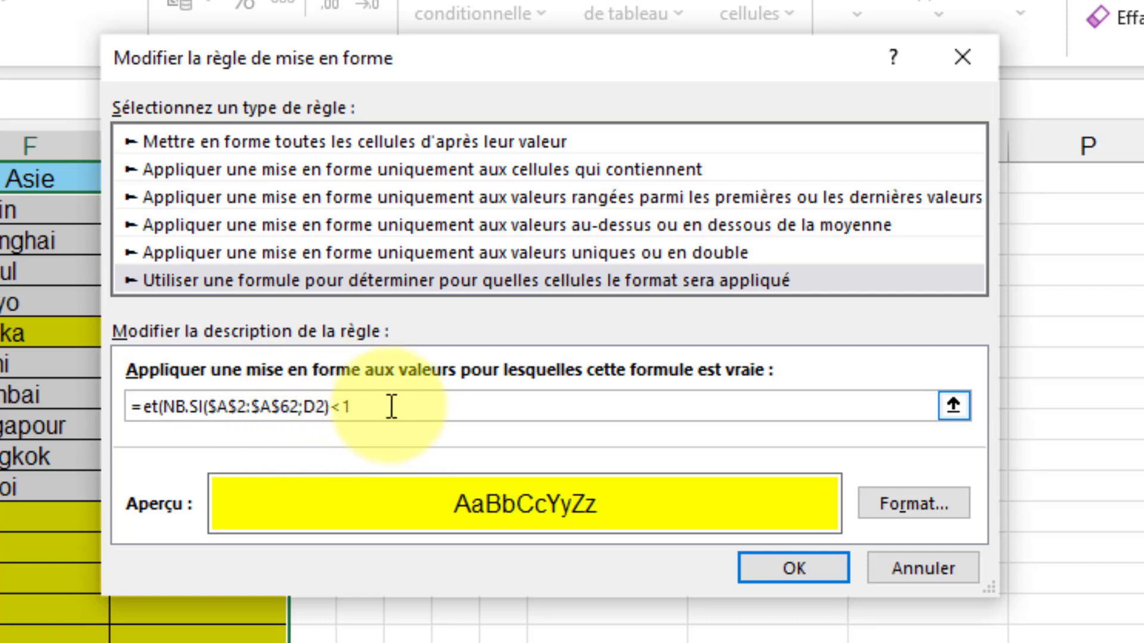
pyautogui.write(';')
pyautogui.write('non(estvide(')
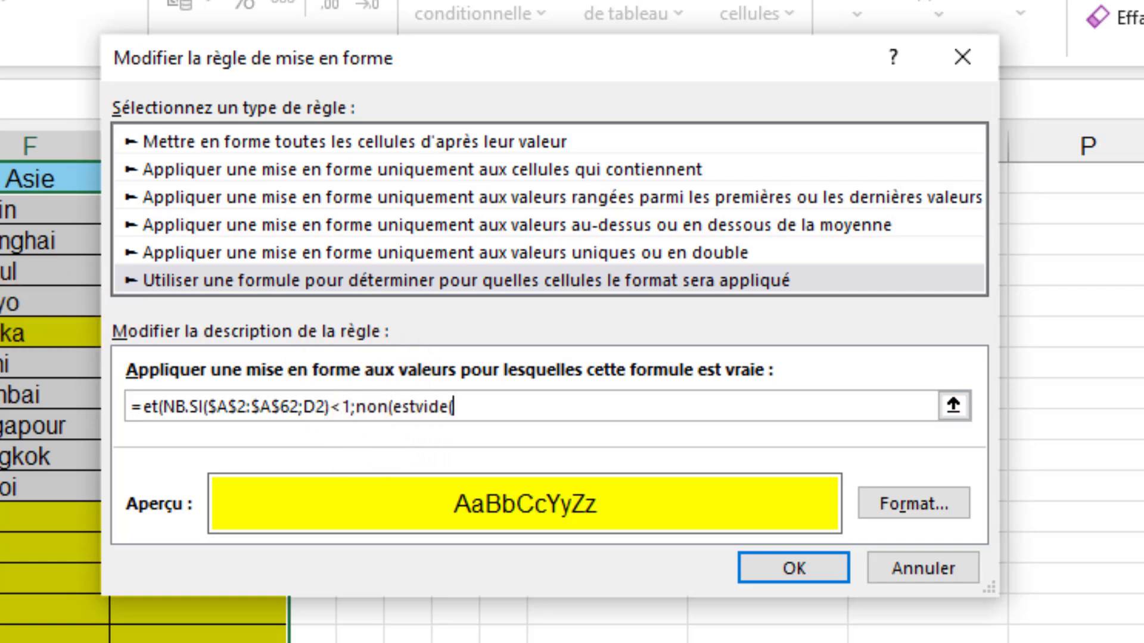
pyautogui.write('$D$2')
pyautogui.press('F4')
pyautogui.press('F4')
pyautogui.press('F4')
pyautogui.write(')))')
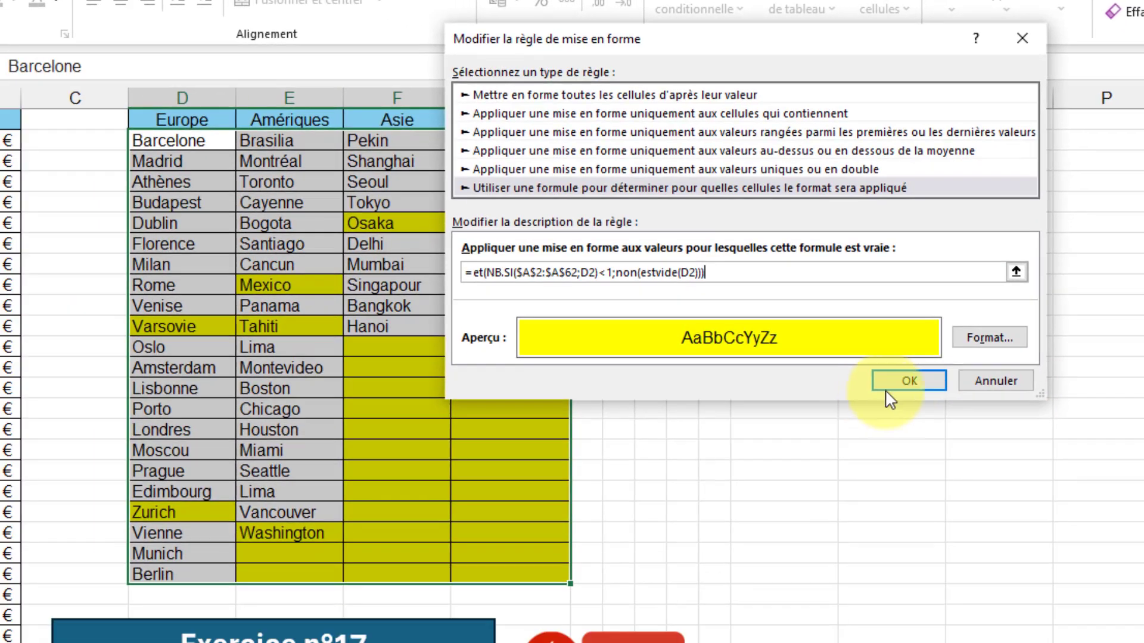
pyautogui.click(907, 381)
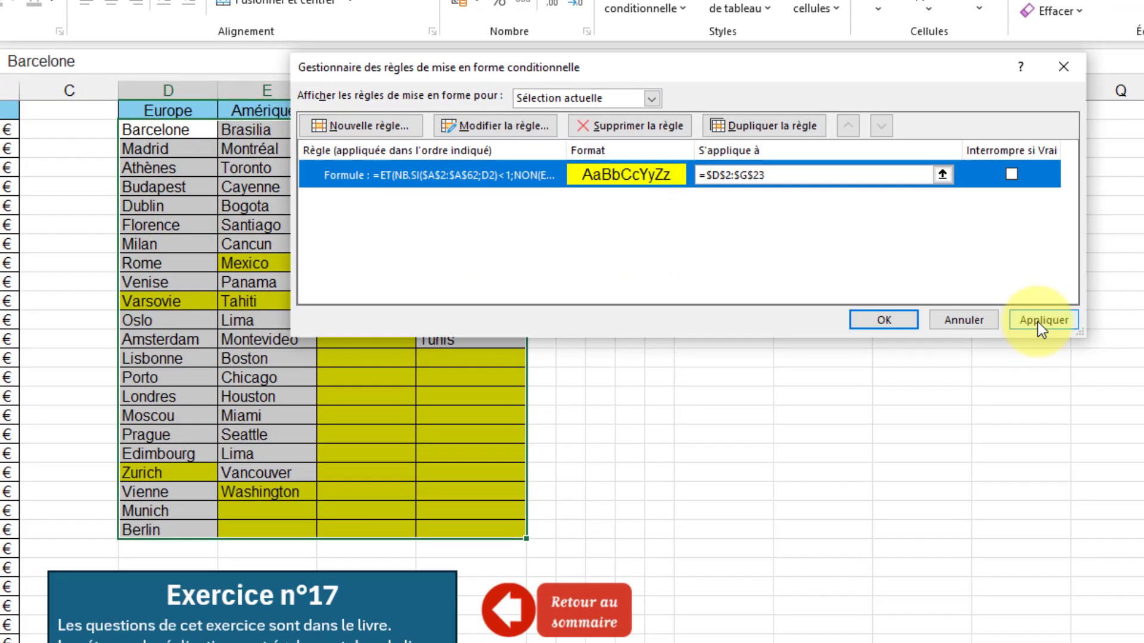
# Apply the modified rule to D2:G23 and close the rules manager.
pyautogui.click(1123, 348)
pyautogui.click(1035, 320)
pyautogui.click(882, 321)
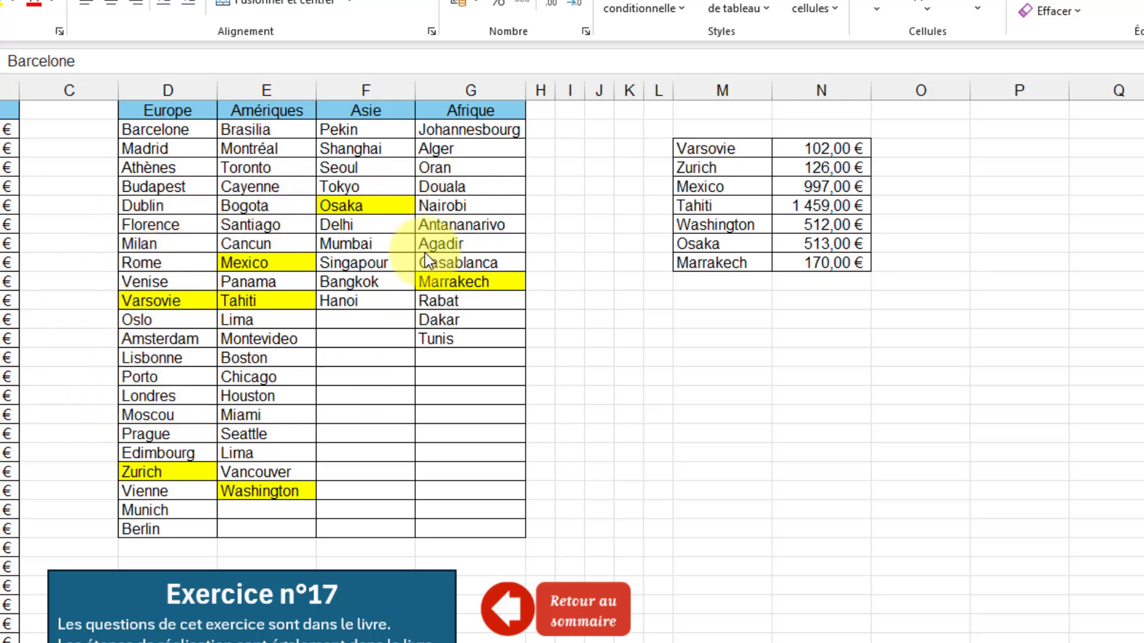
# Copy the missing destinations and fares from M3:N9 and paste them below the destination list, starting at A63.
pyautogui.click(727, 289)
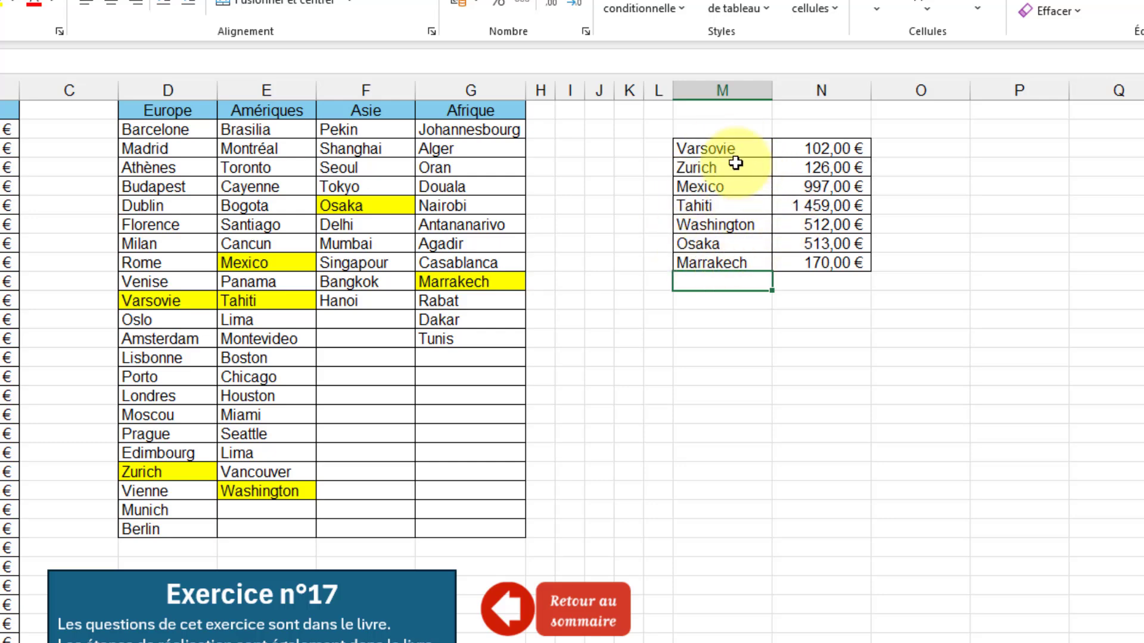
pyautogui.moveTo(730, 148); pyautogui.dragTo(812, 263)
pyautogui.hotkey('ctrl', 'c')
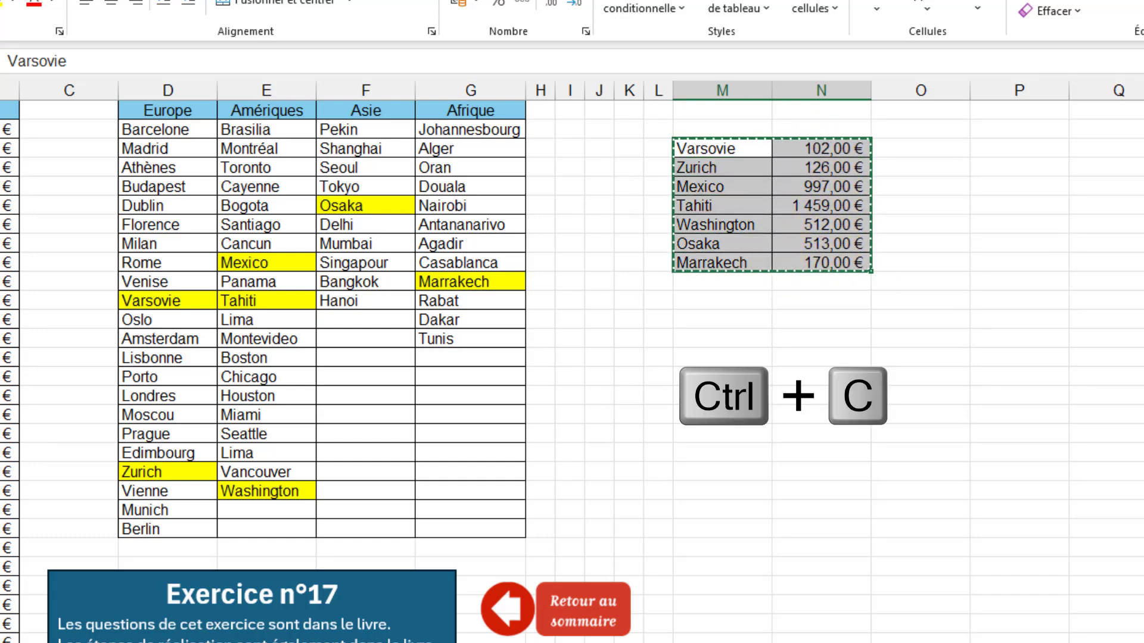
pyautogui.scroll(-14, 3, 340)
pyautogui.scroll(-3, 127, 278)
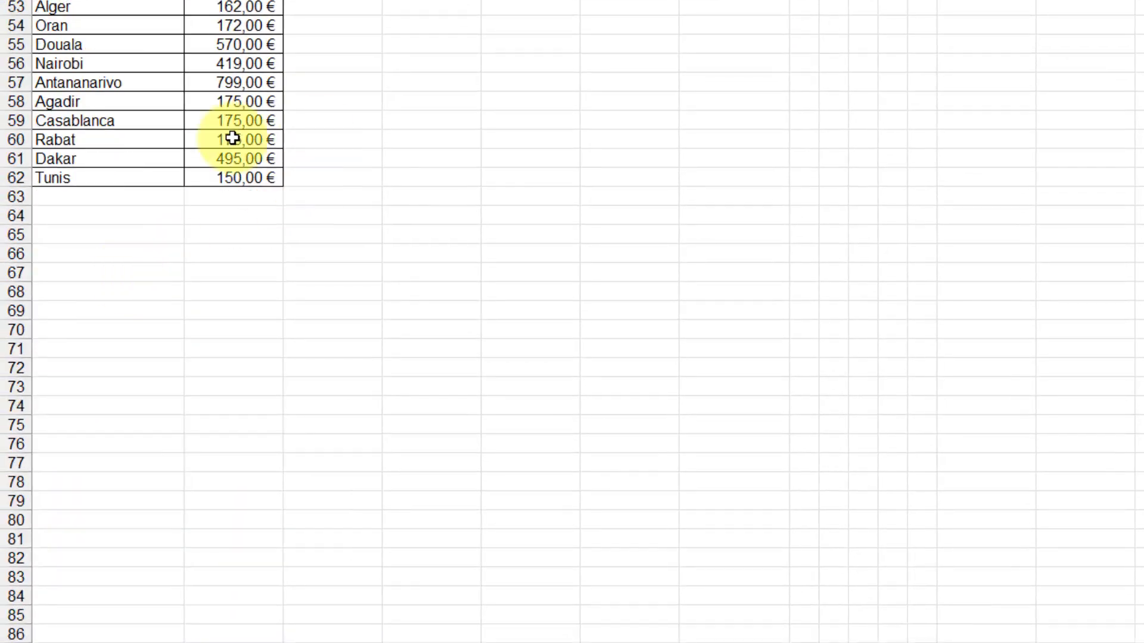
pyautogui.click(97, 198)
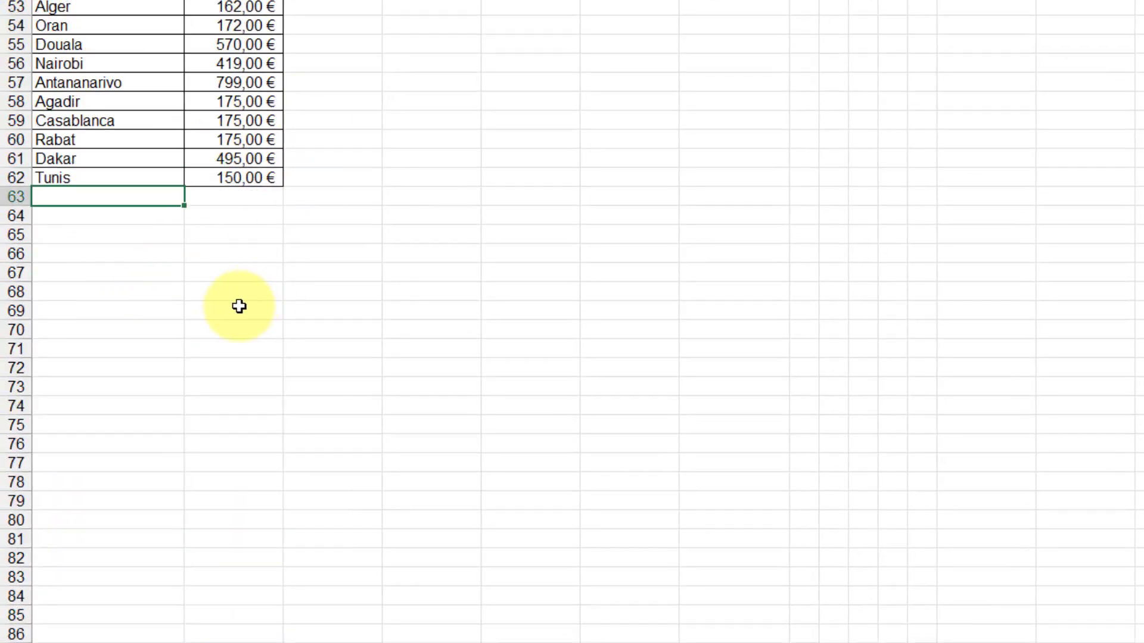
pyautogui.hotkey('ctrl', 'v')
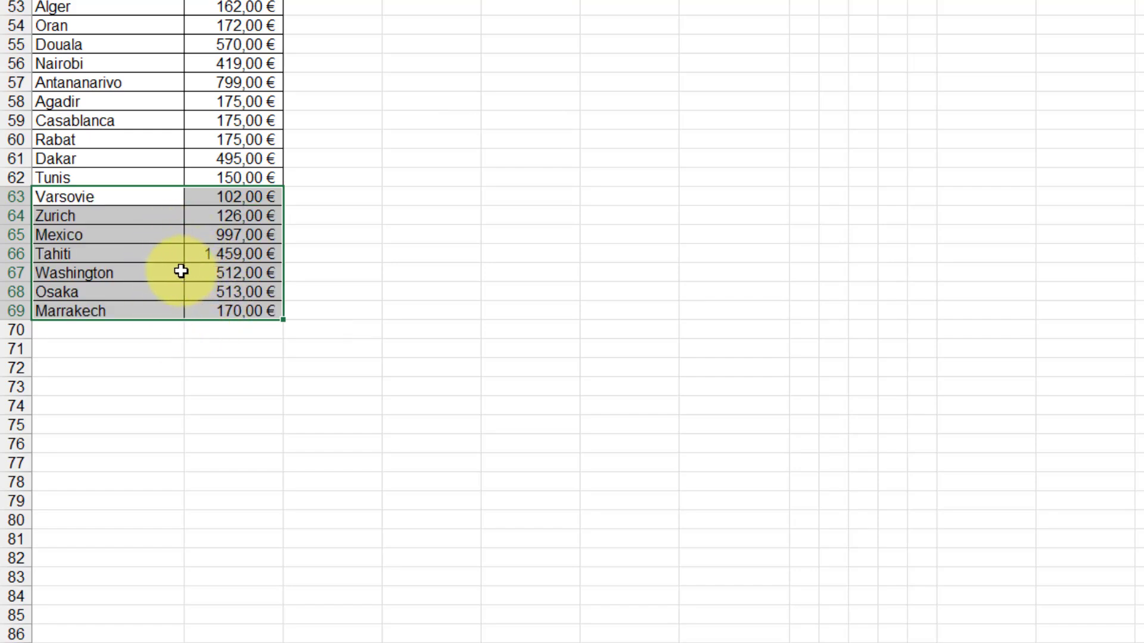
# Delete the yellow conditional formatting rule from the continent table D2:G23 and apply the change.
pyautogui.scroll(17, 206, 275)
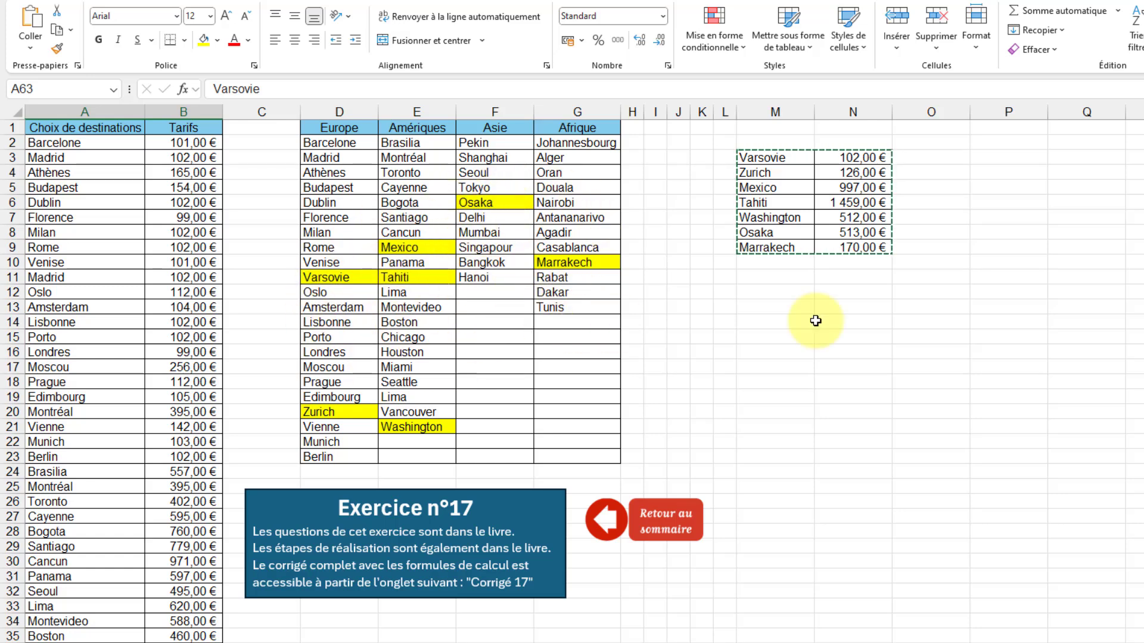
pyautogui.moveTo(316, 143); pyautogui.dragTo(542, 457)
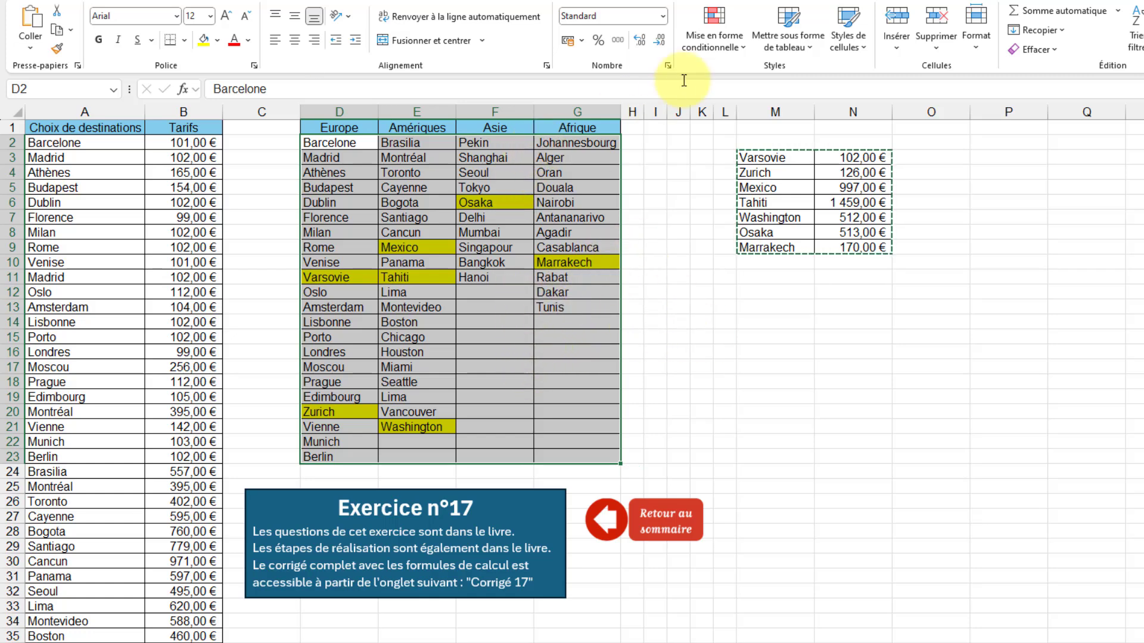
pyautogui.click(743, 49)
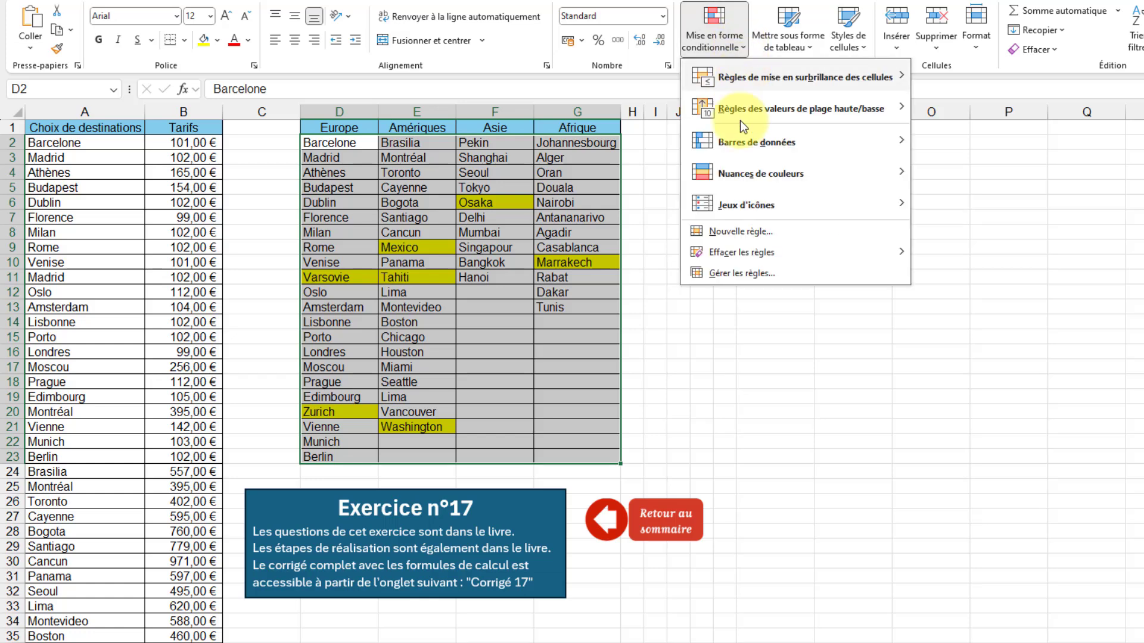
pyautogui.moveTo(752, 255)
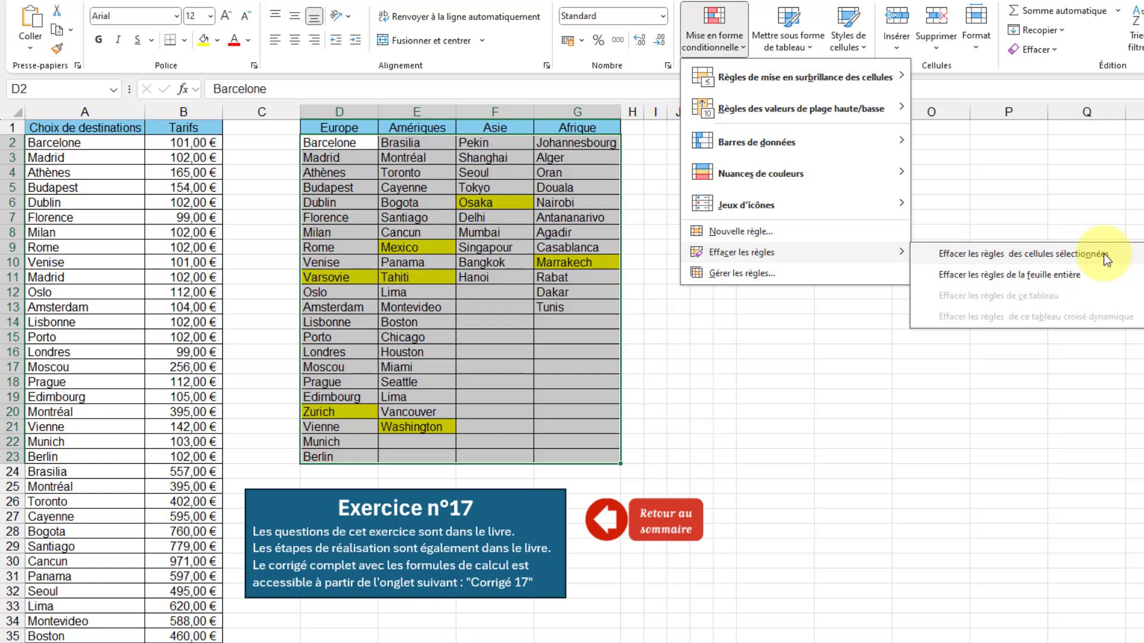
pyautogui.click(742, 279)
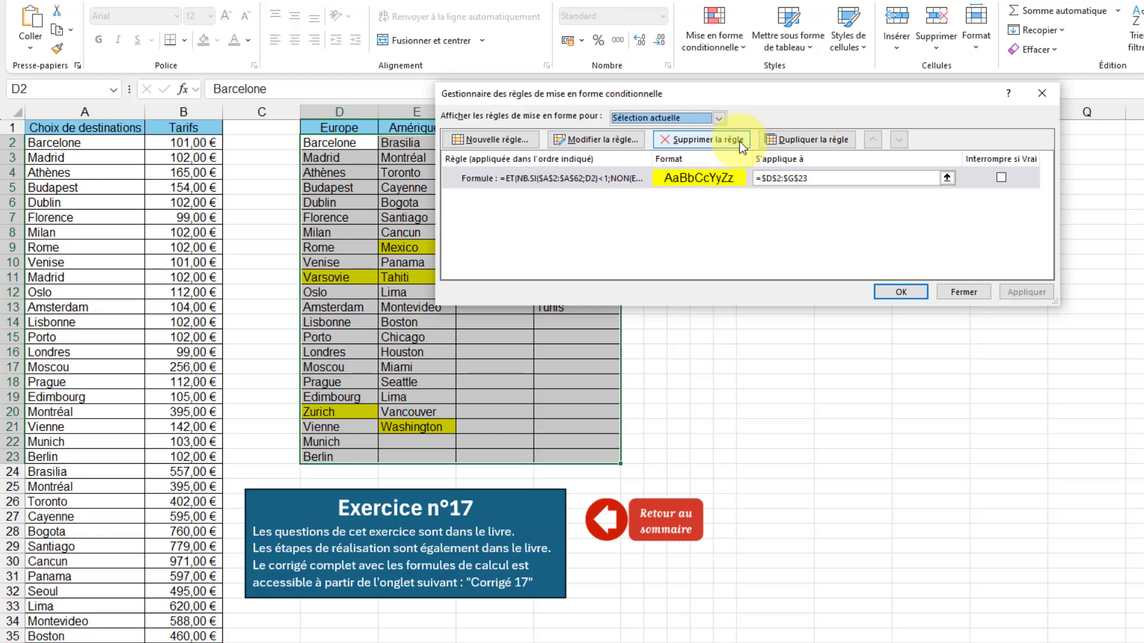
pyautogui.click(703, 140)
pyautogui.click(1031, 295)
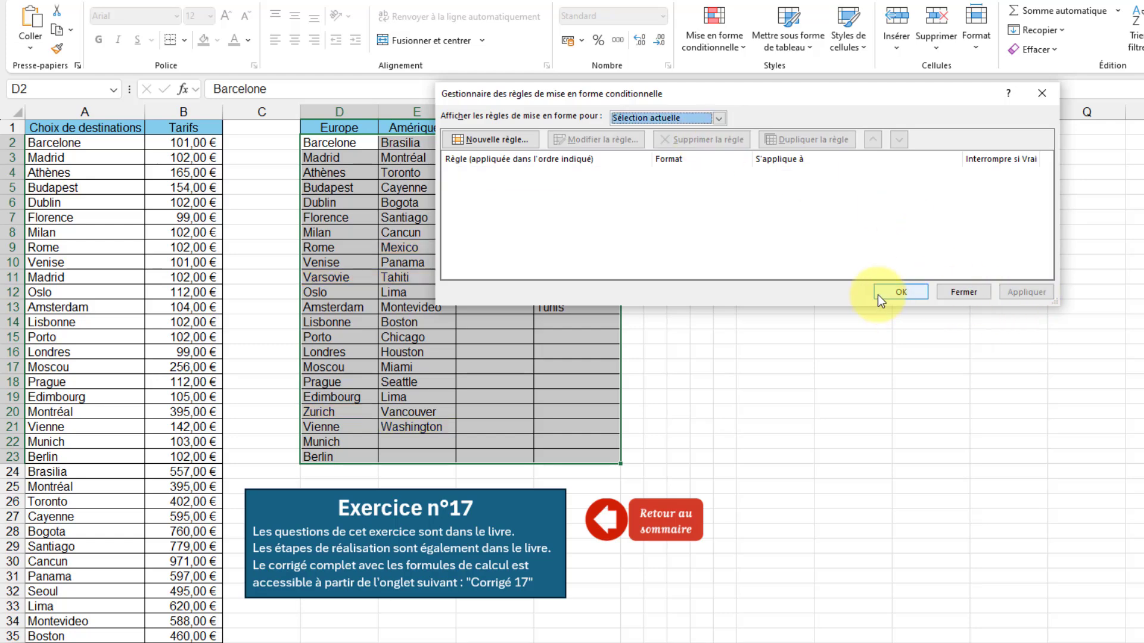
pyautogui.click(888, 292)
pyautogui.click(678, 322)
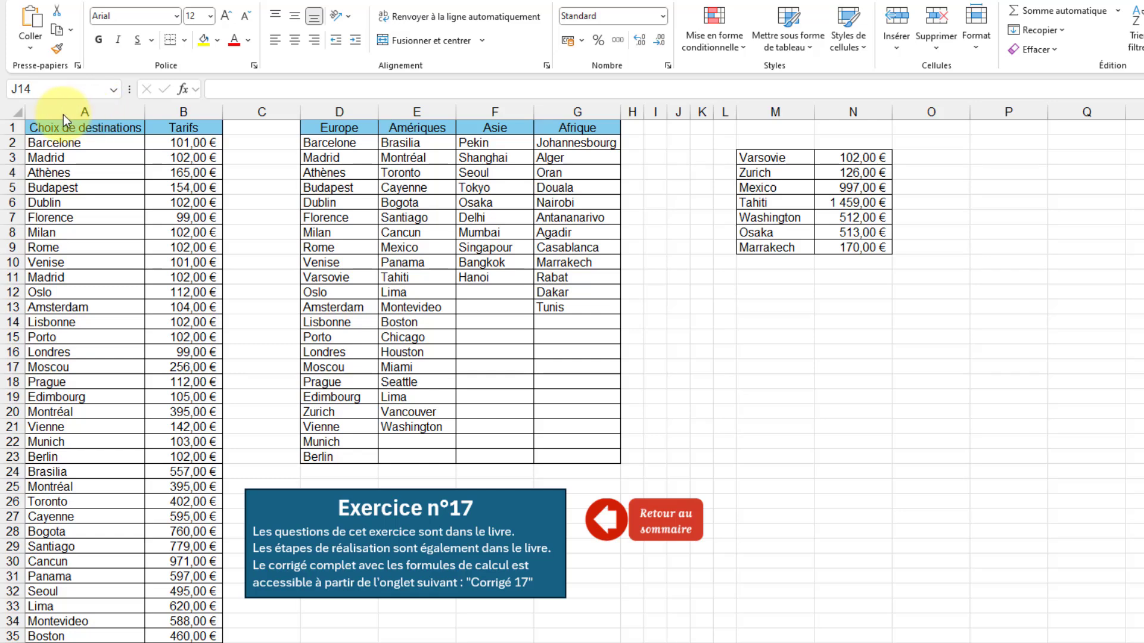
# Highlight duplicate values in column A with a light red fill and dark red text using conditional formatting.
pyautogui.click(104, 106)
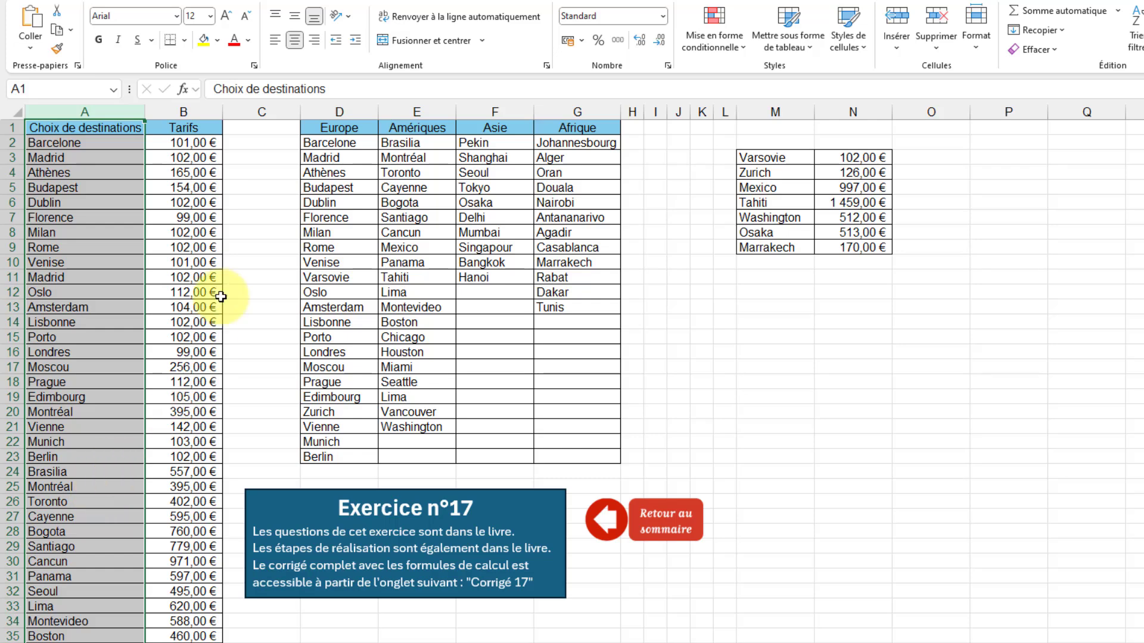
pyautogui.click(740, 48)
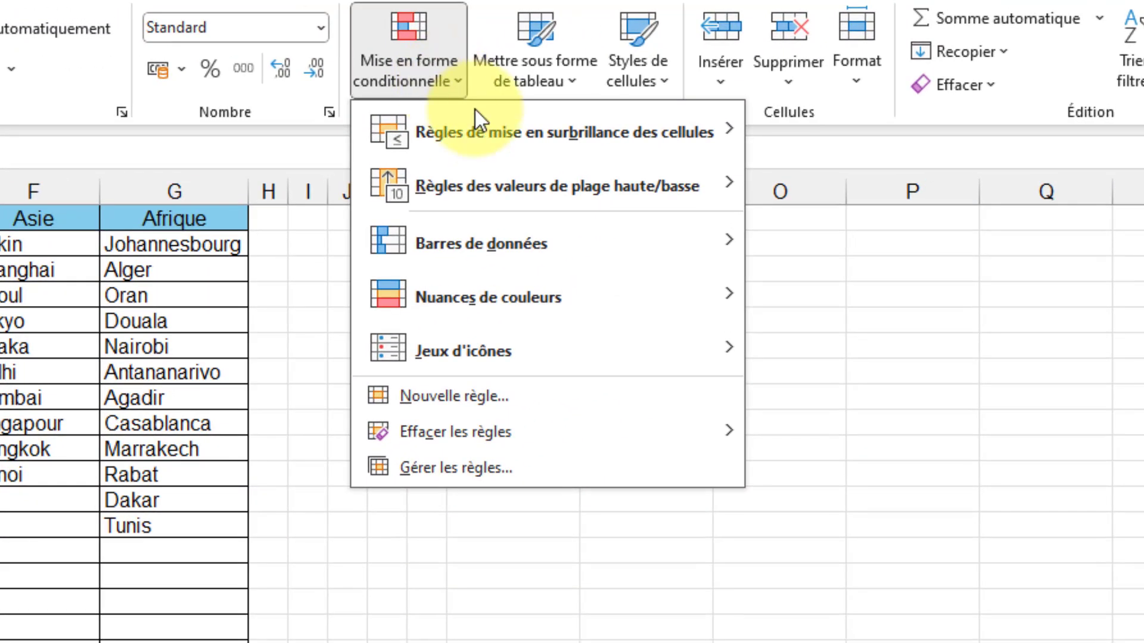
pyautogui.moveTo(474, 134)
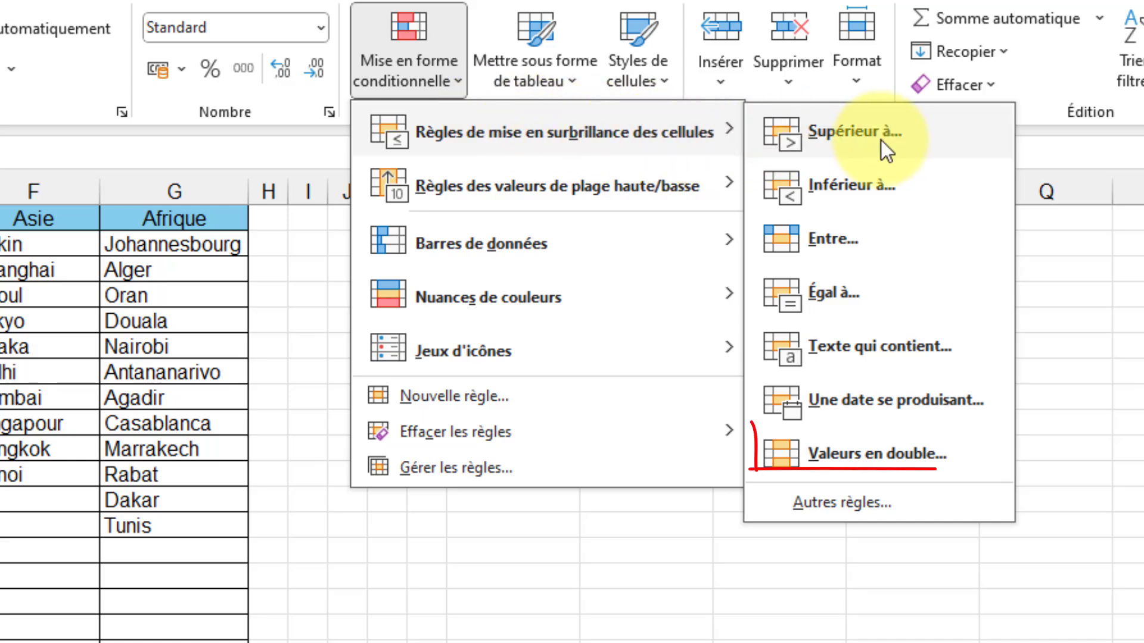
pyautogui.click(890, 457)
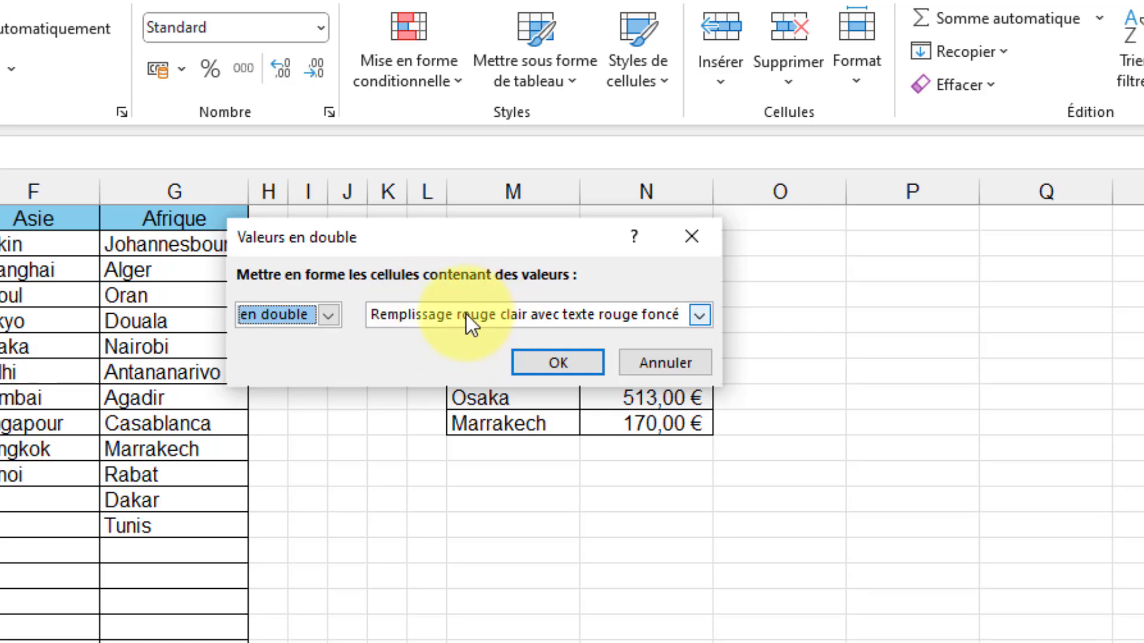
pyautogui.click(699, 314)
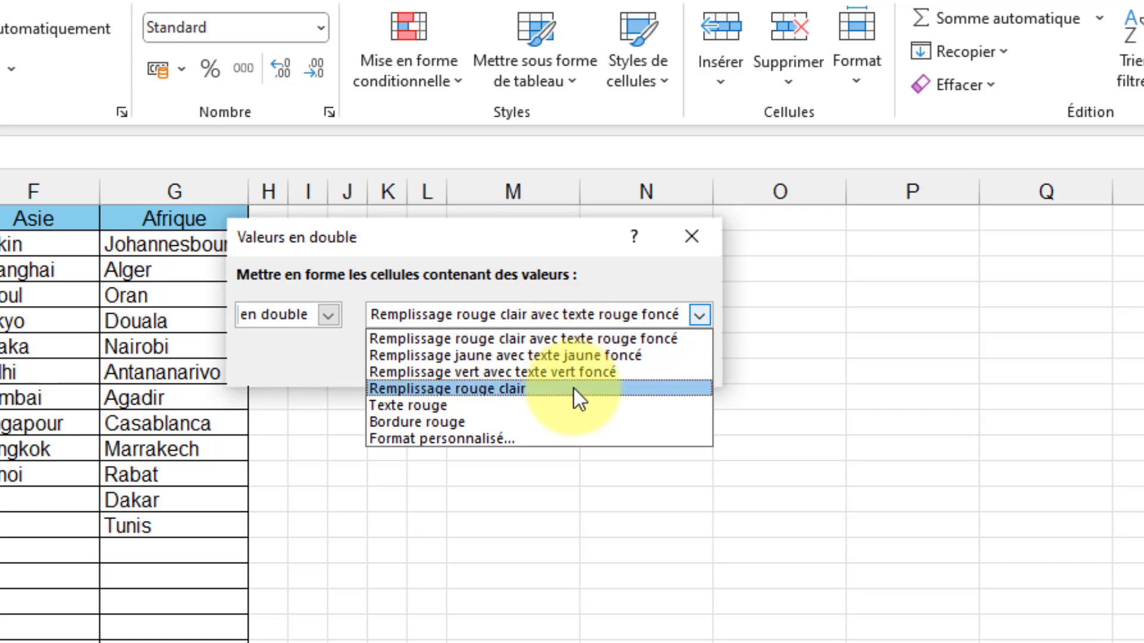
pyautogui.click(613, 280)
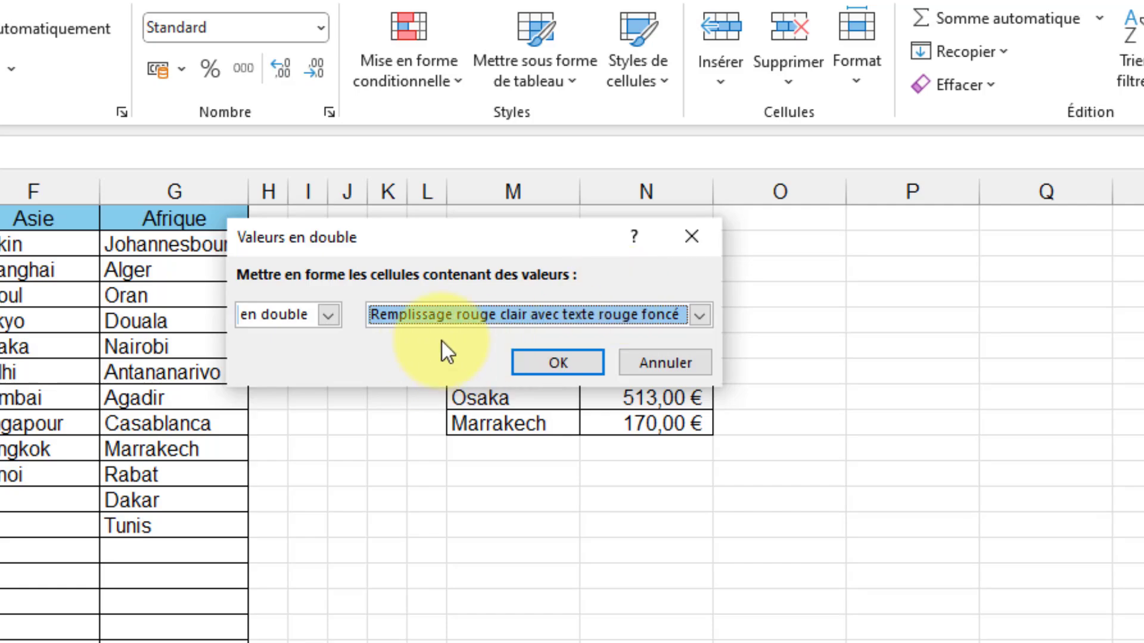
pyautogui.click(568, 363)
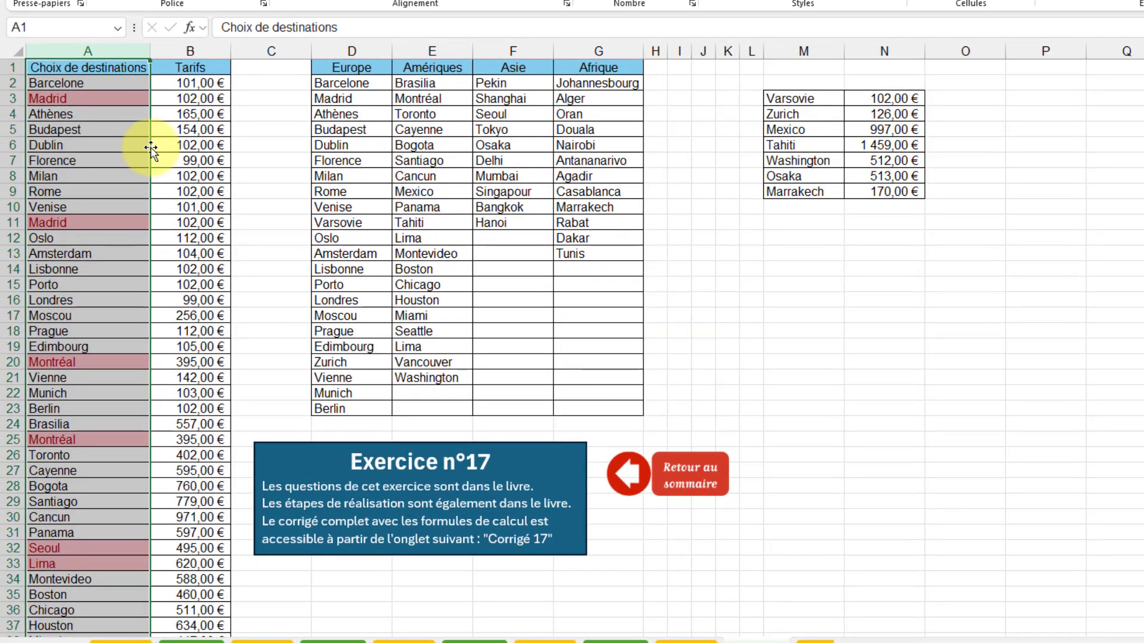
pyautogui.click(117, 130)
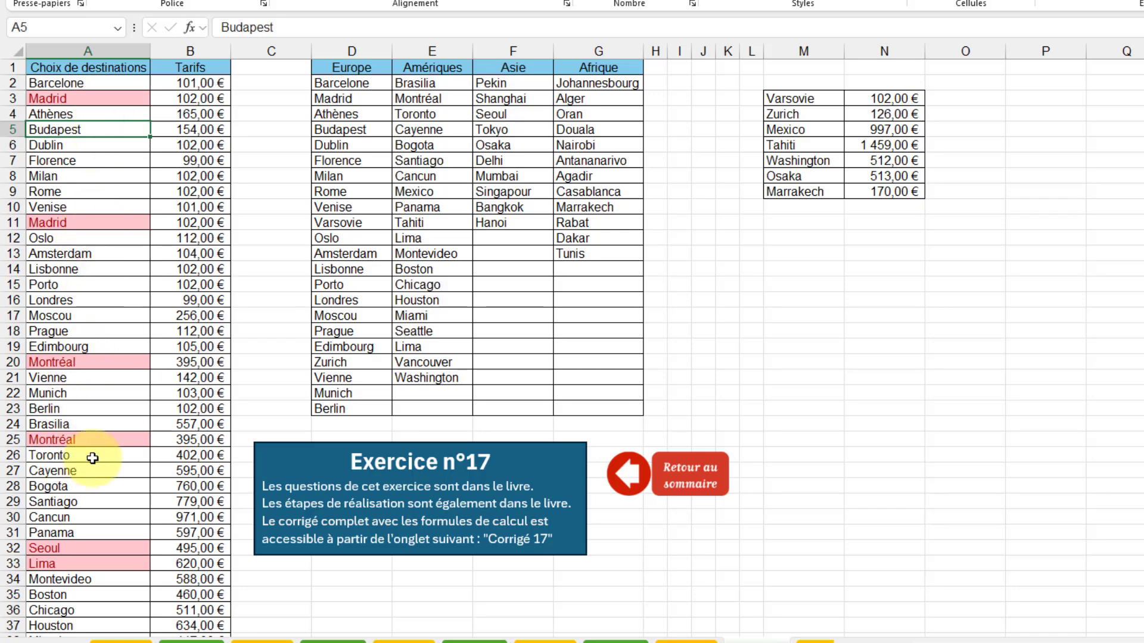
# Sort the Choix de destinations column from A to Z, extending the selection so the fares move with it.
pyautogui.scroll(-3, 88, 452)
pyautogui.scroll(-3, 80, 452)
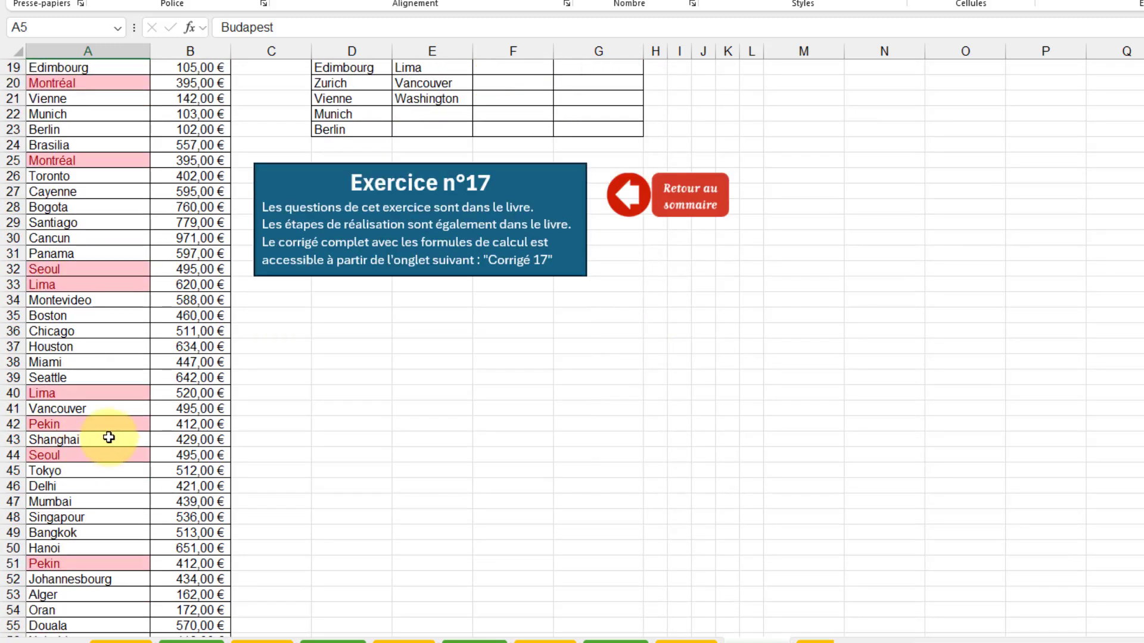
pyautogui.scroll(-2, 109, 438)
pyautogui.scroll(3, 108, 430)
pyautogui.scroll(5, 108, 430)
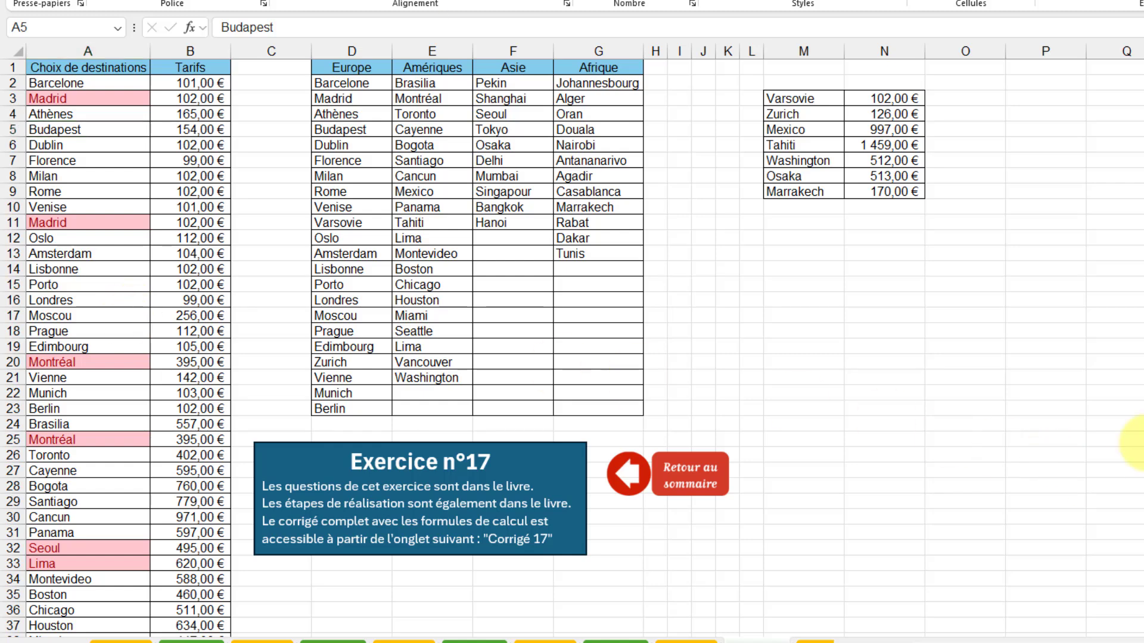
pyautogui.click(118, 48)
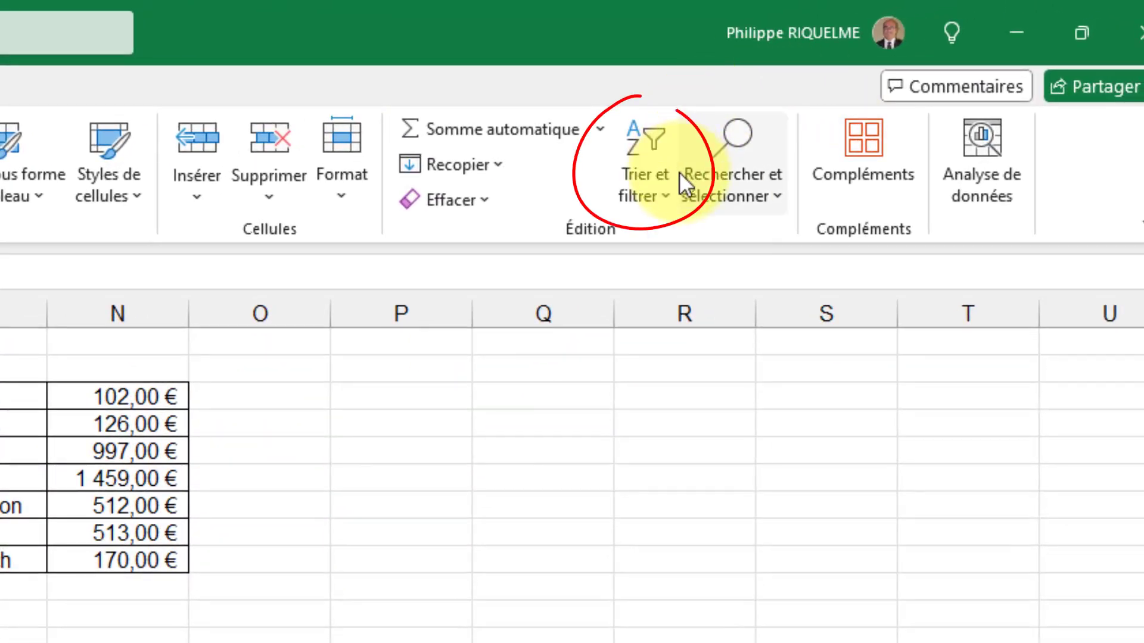
pyautogui.click(664, 206)
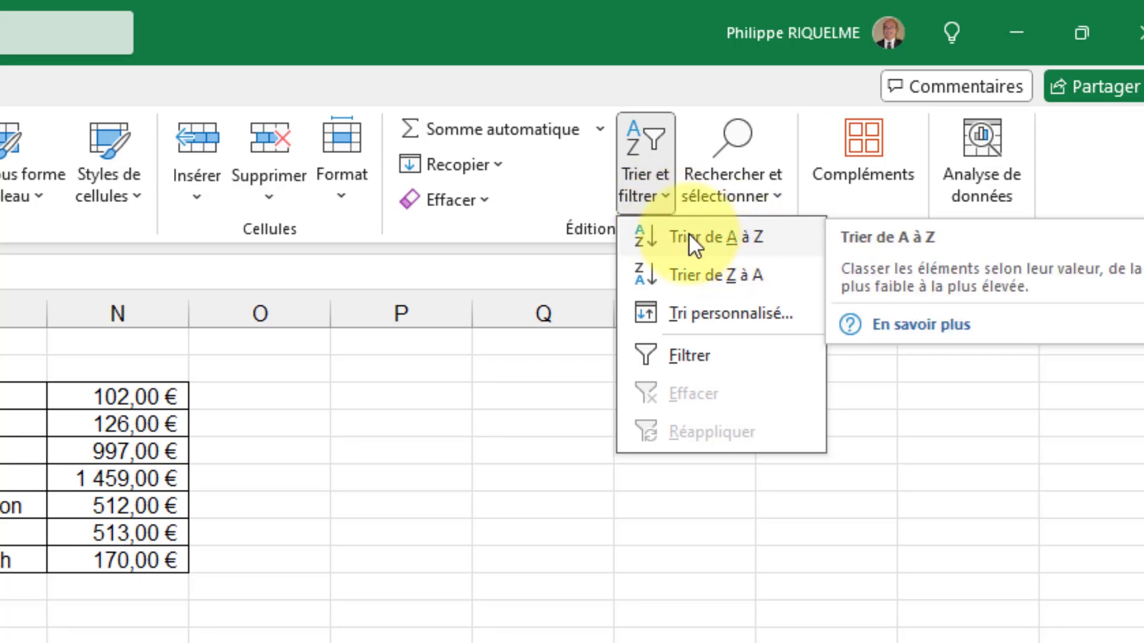
pyautogui.click(746, 238)
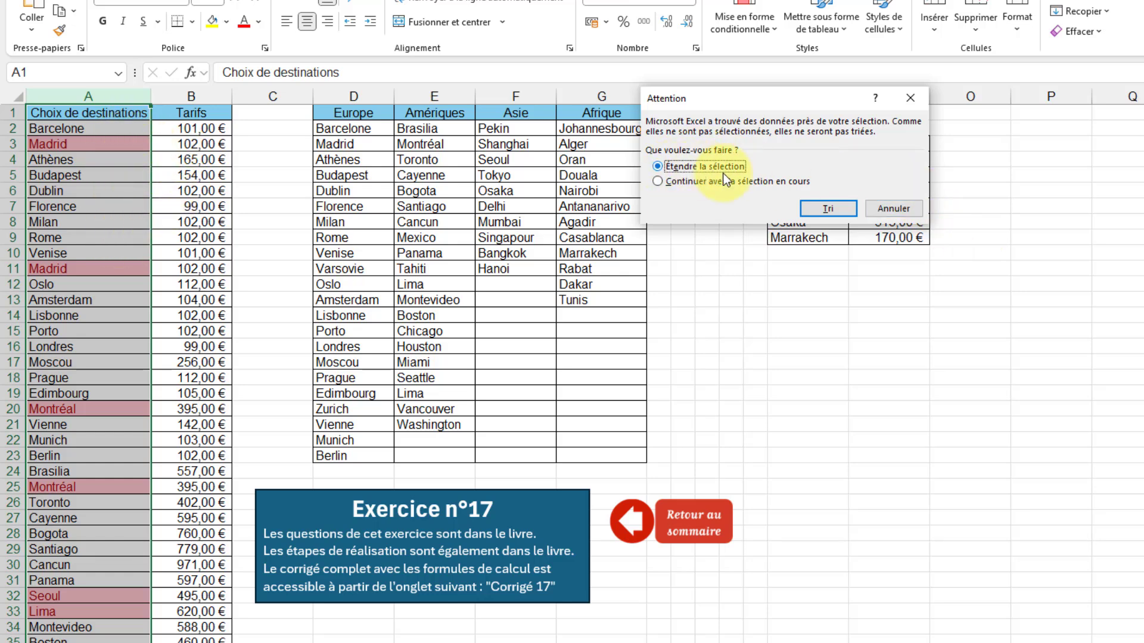
pyautogui.click(832, 207)
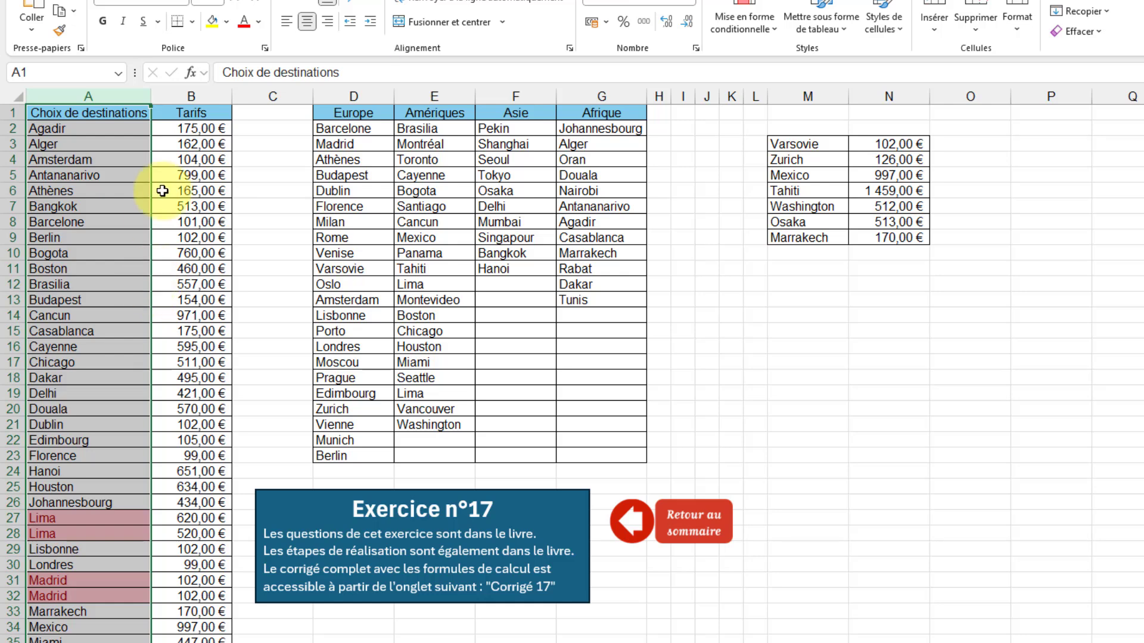
pyautogui.click(127, 237)
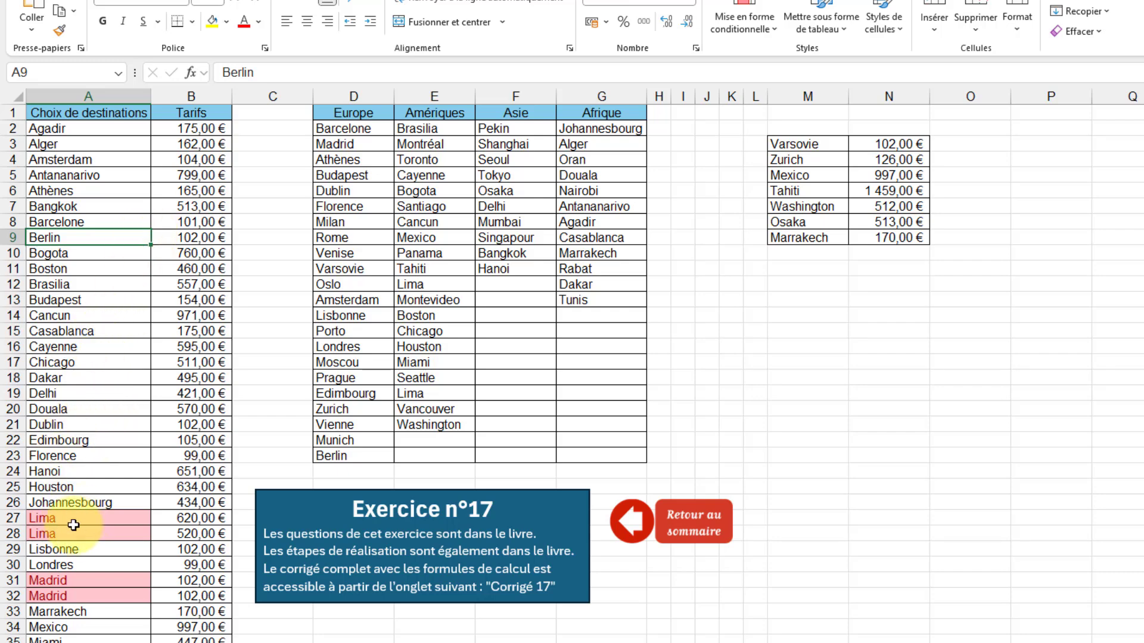
# Delete the duplicate Lima entry with the 620,00 € fare in A27:B27, shifting the cells up.
pyautogui.scroll(-4, 71, 548)
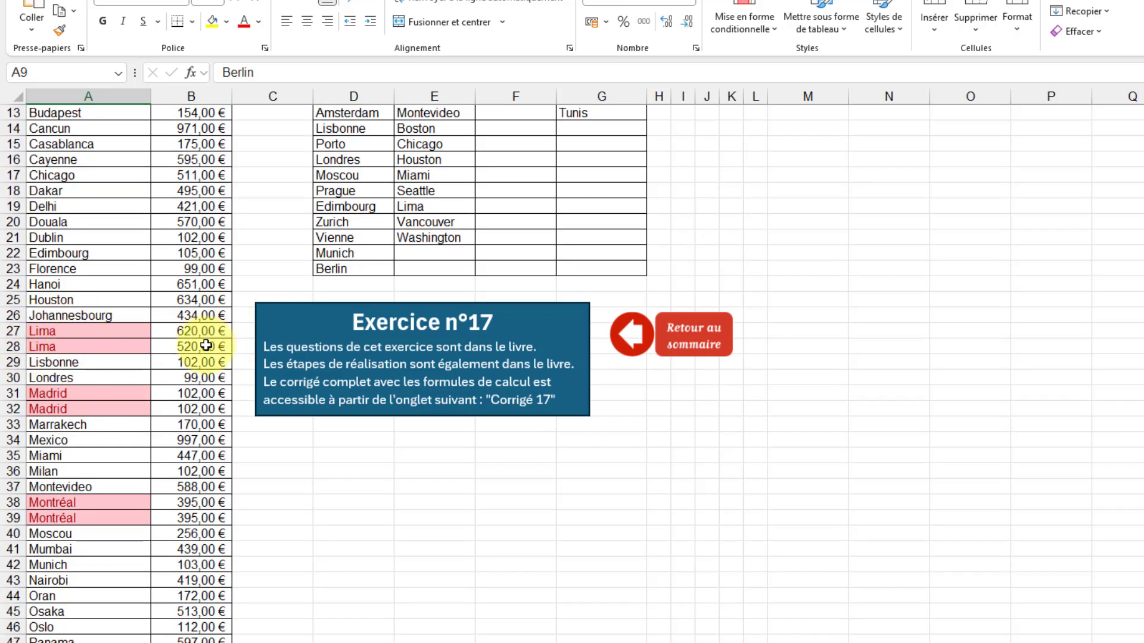
pyautogui.click(84, 330)
pyautogui.moveTo(161, 332); pyautogui.dragTo(194, 329)
pyautogui.rightClick(195, 330)
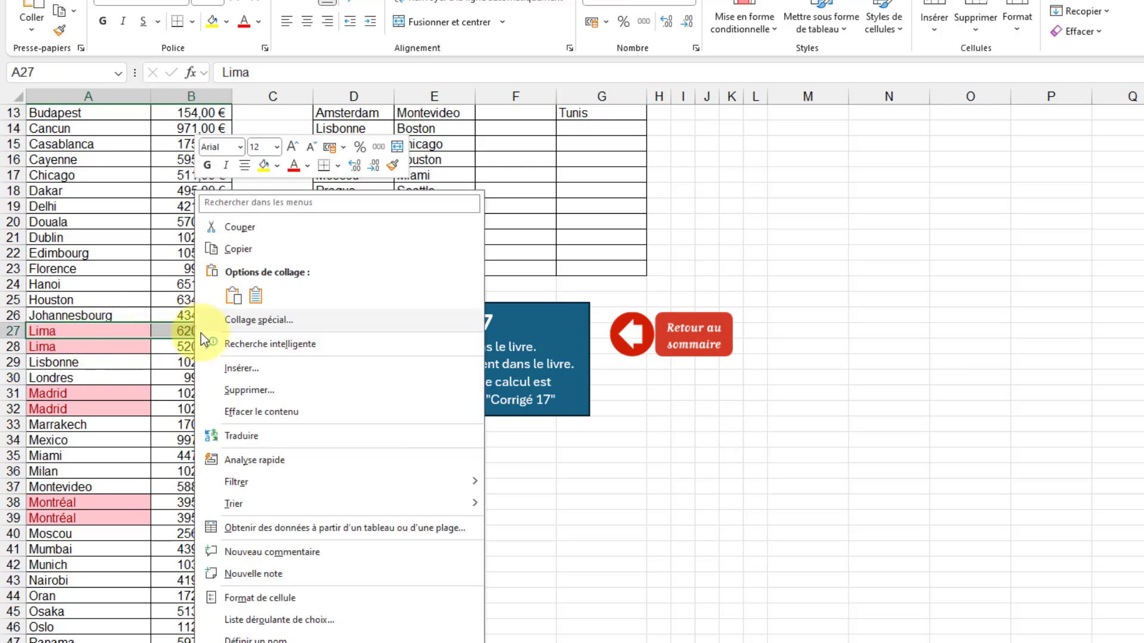
pyautogui.click(288, 388)
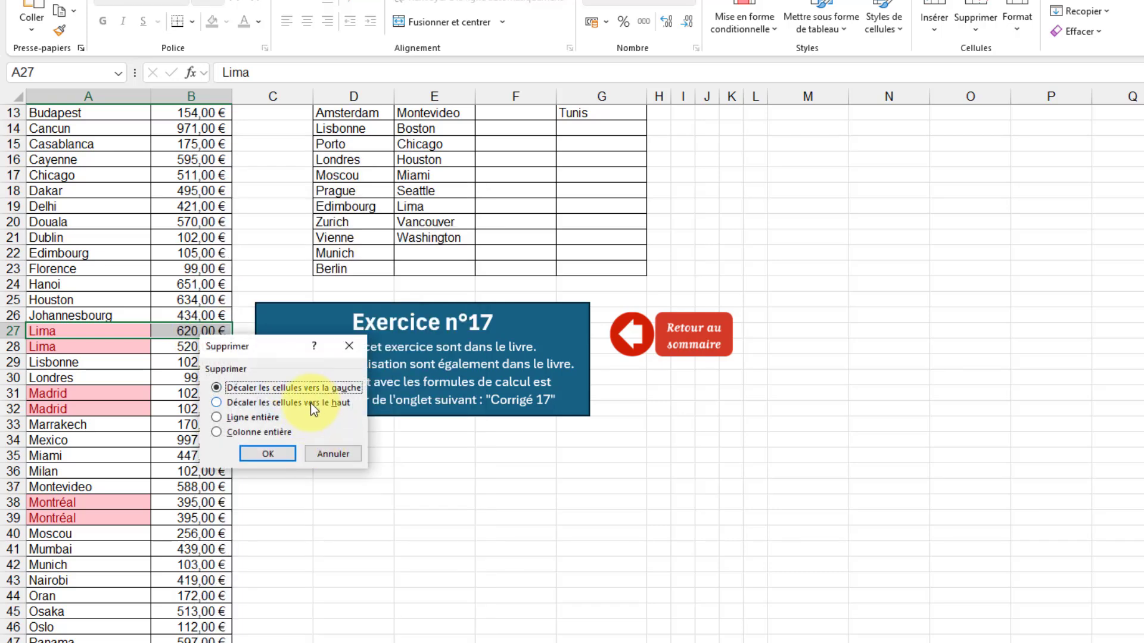
pyautogui.click(310, 403)
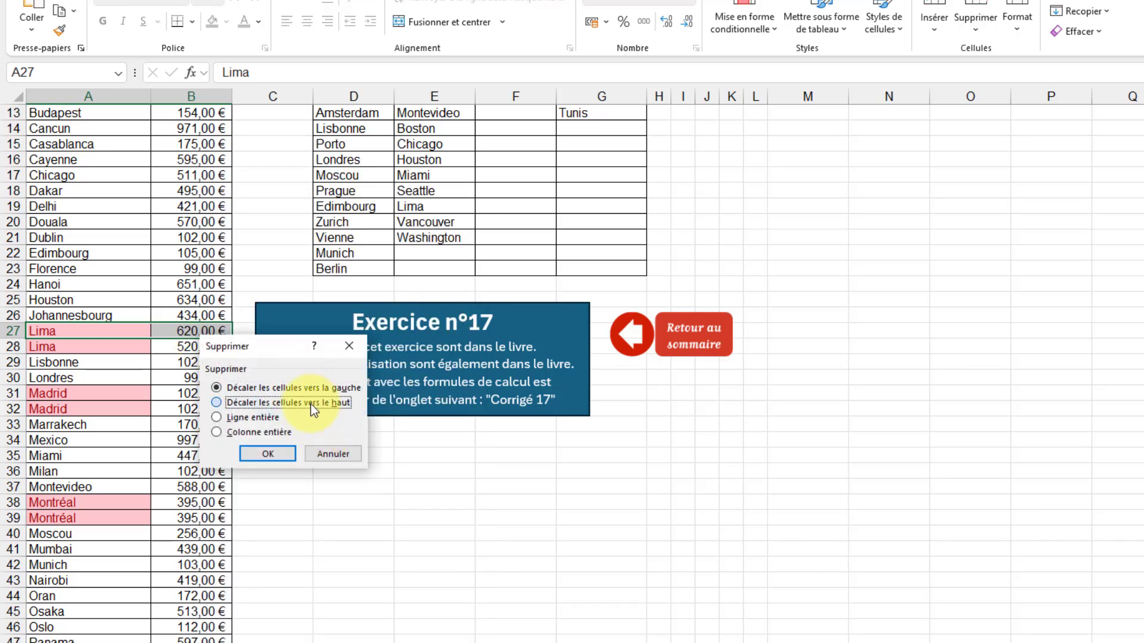
pyautogui.click(266, 454)
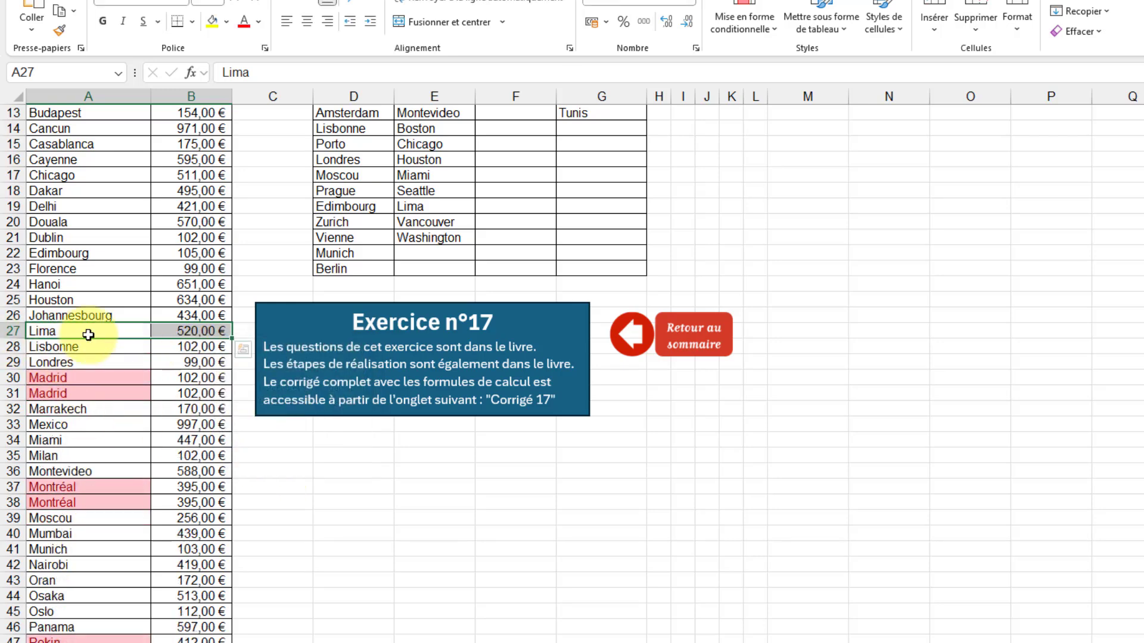
# Delete one of the two duplicate Madrid entries, A30:B30, shifting the cells up.
pyautogui.moveTo(75, 379); pyautogui.dragTo(166, 379)
pyautogui.rightClick(118, 381)
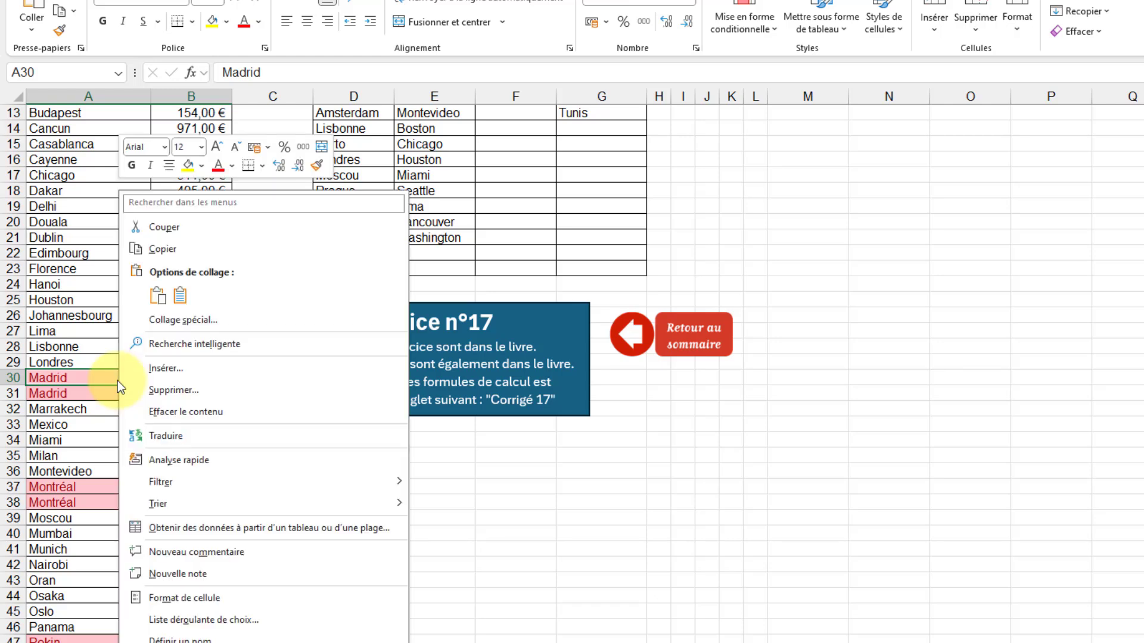
pyautogui.click(213, 395)
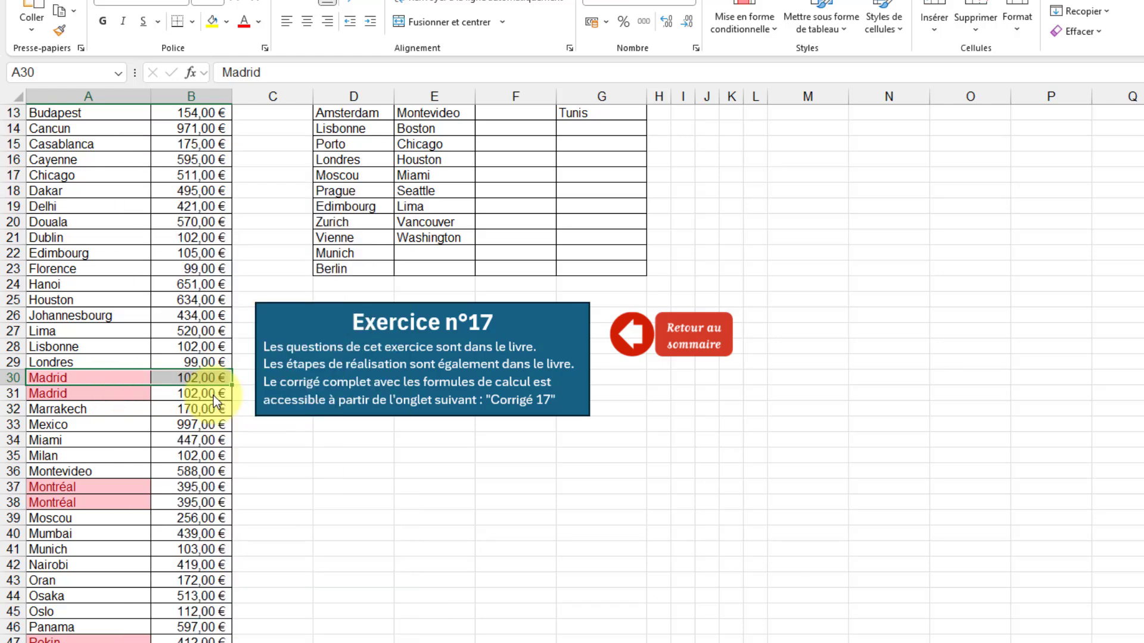
pyautogui.click(177, 411)
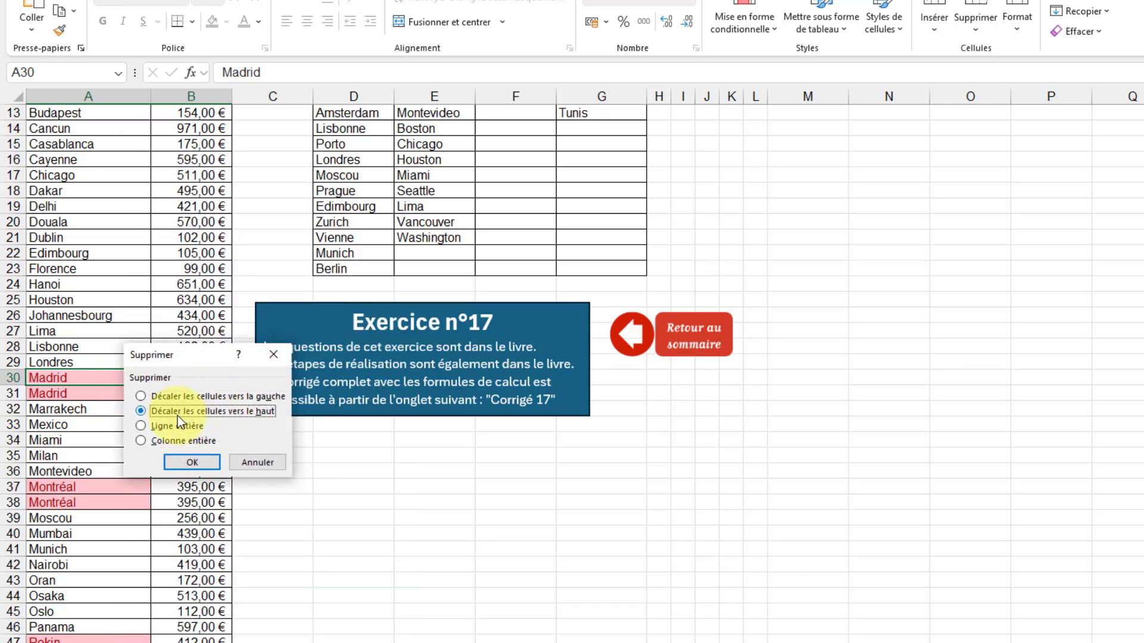
pyautogui.click(191, 462)
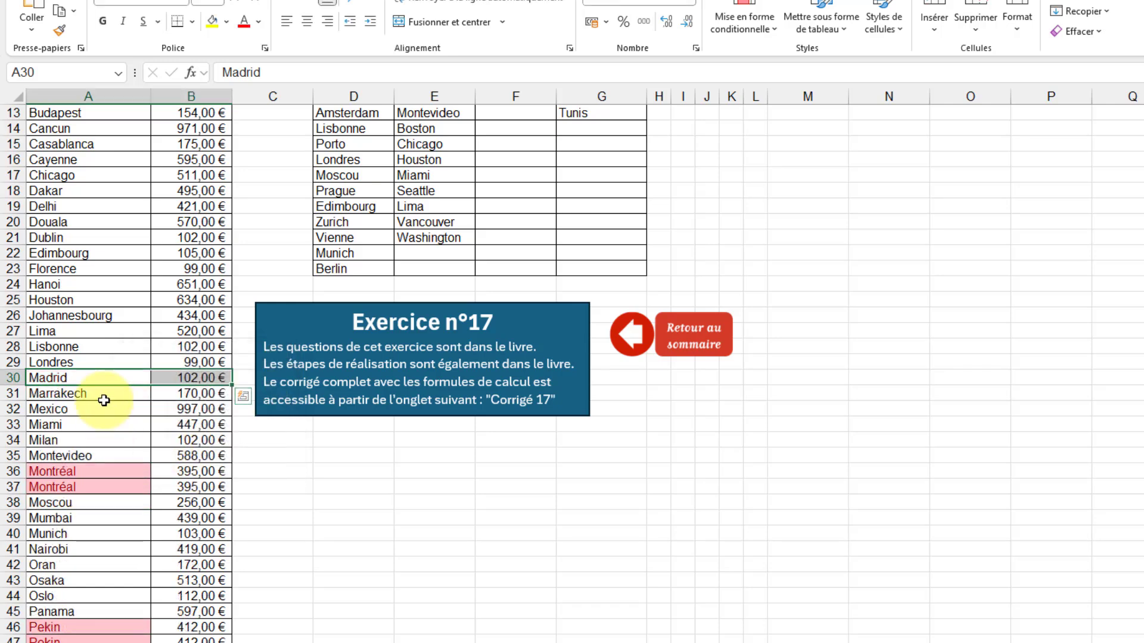
# Delete one of the two duplicate Montréal entries, A36:B36, shifting the cells up.
pyautogui.scroll(-2, 113, 382)
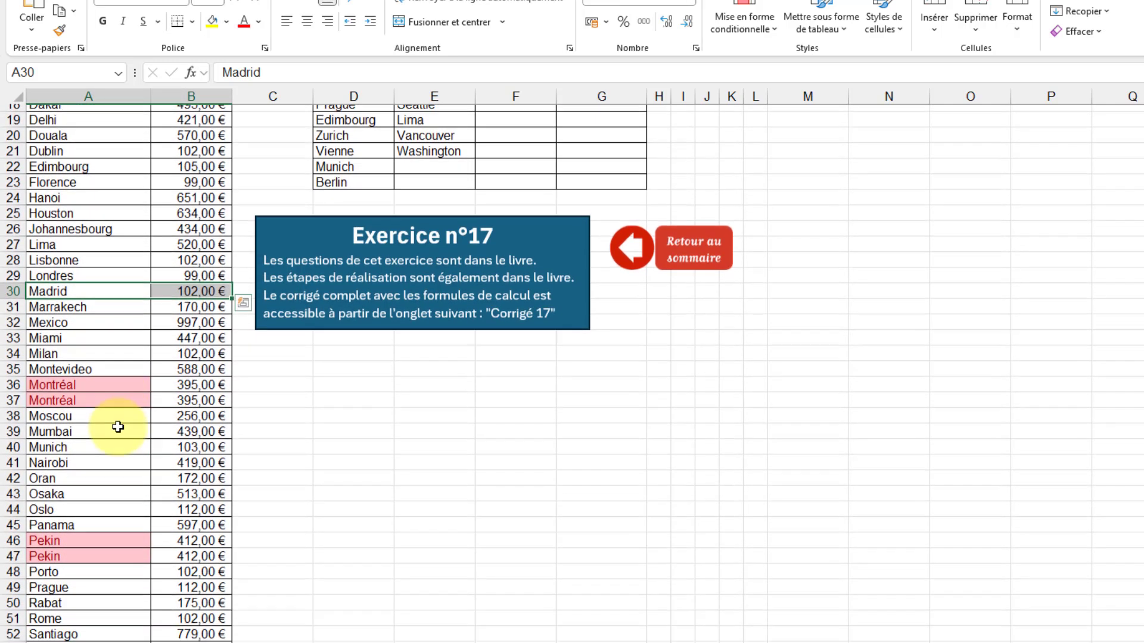
pyautogui.moveTo(118, 379); pyautogui.dragTo(157, 380)
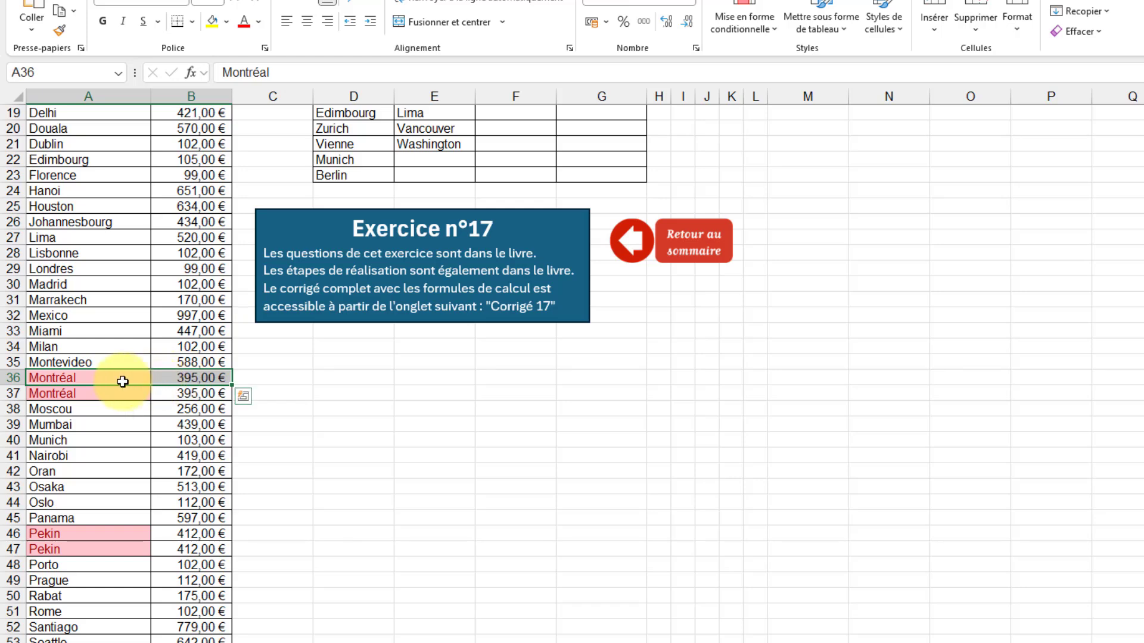
pyautogui.rightClick(116, 381)
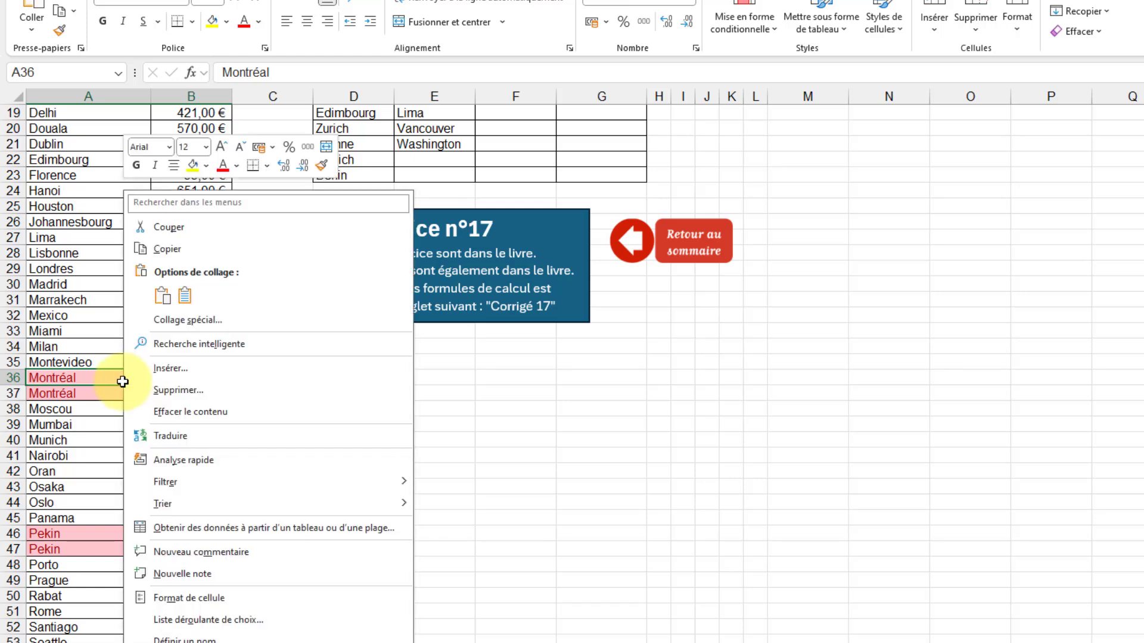
pyautogui.click(206, 388)
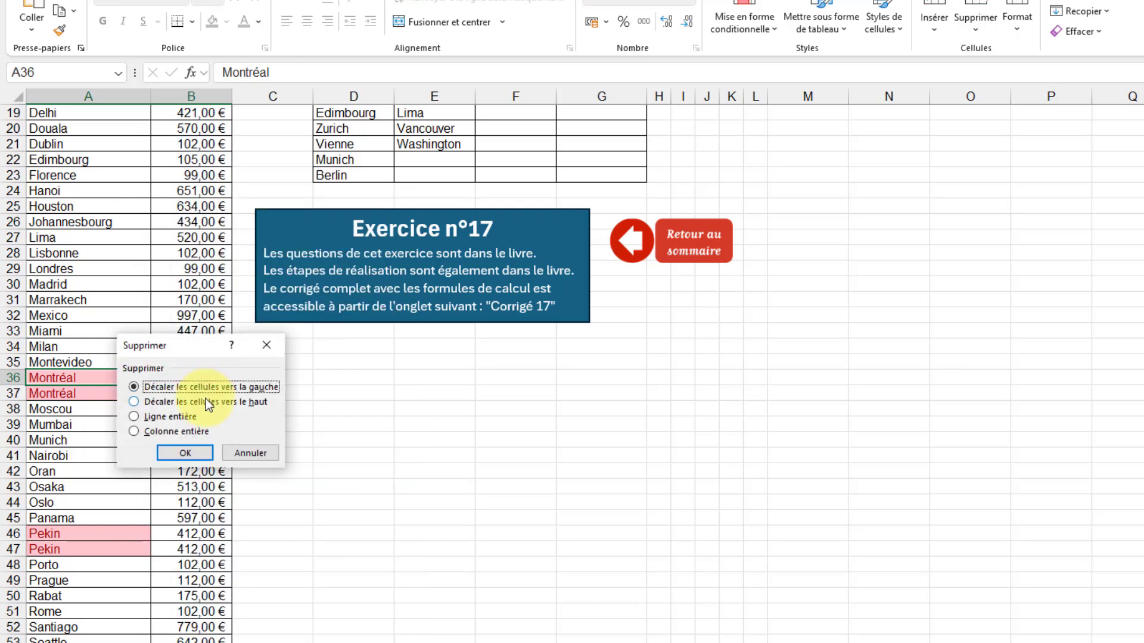
pyautogui.click(206, 398)
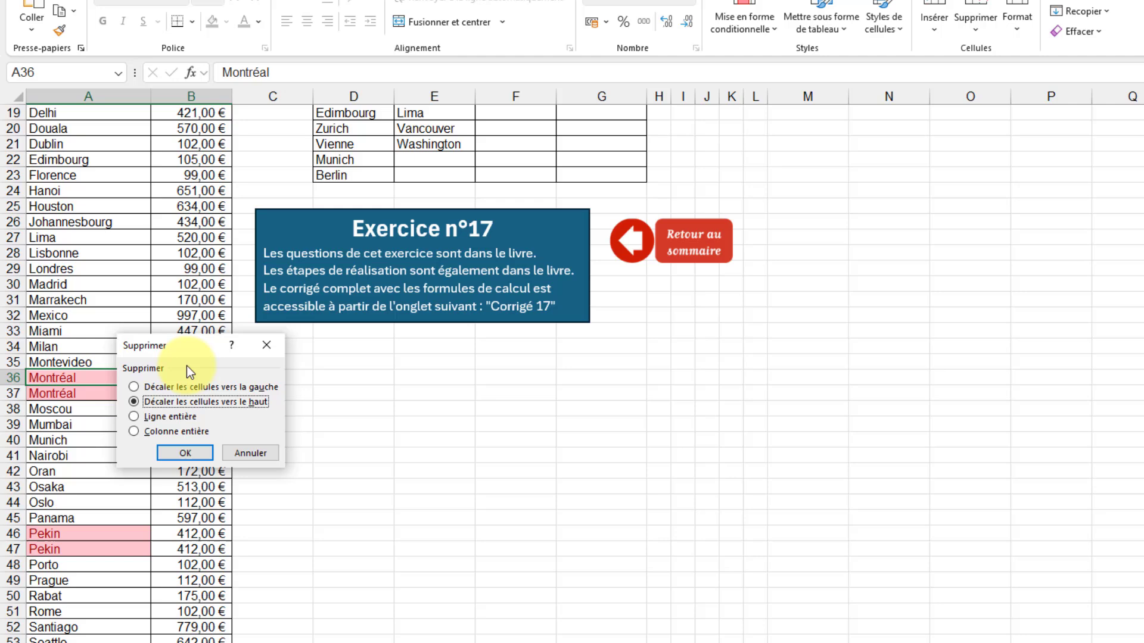
pyautogui.click(188, 452)
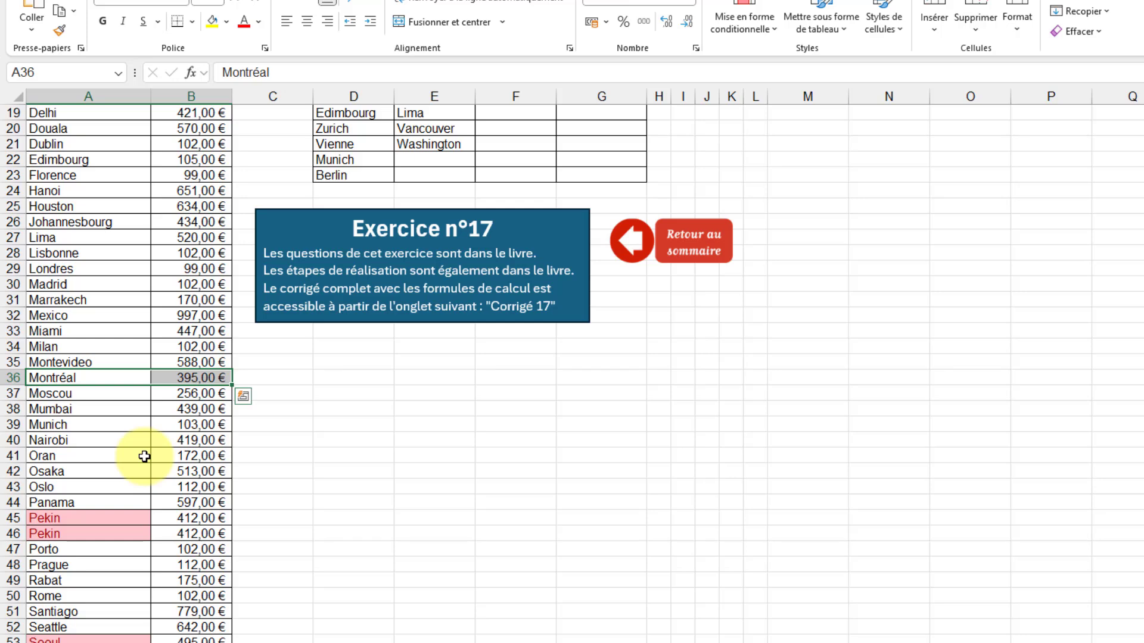
# Delete one of the two duplicate Pekin entries, A45:B45, shifting the cells up.
pyautogui.scroll(-2, 145, 457)
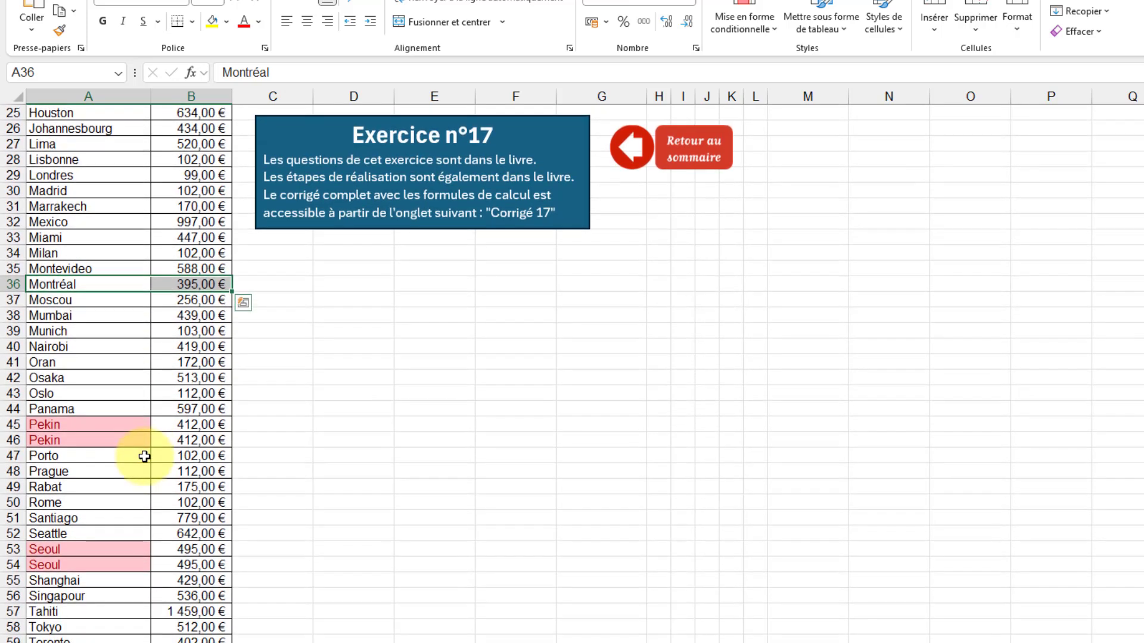
pyautogui.scroll(-2, 145, 456)
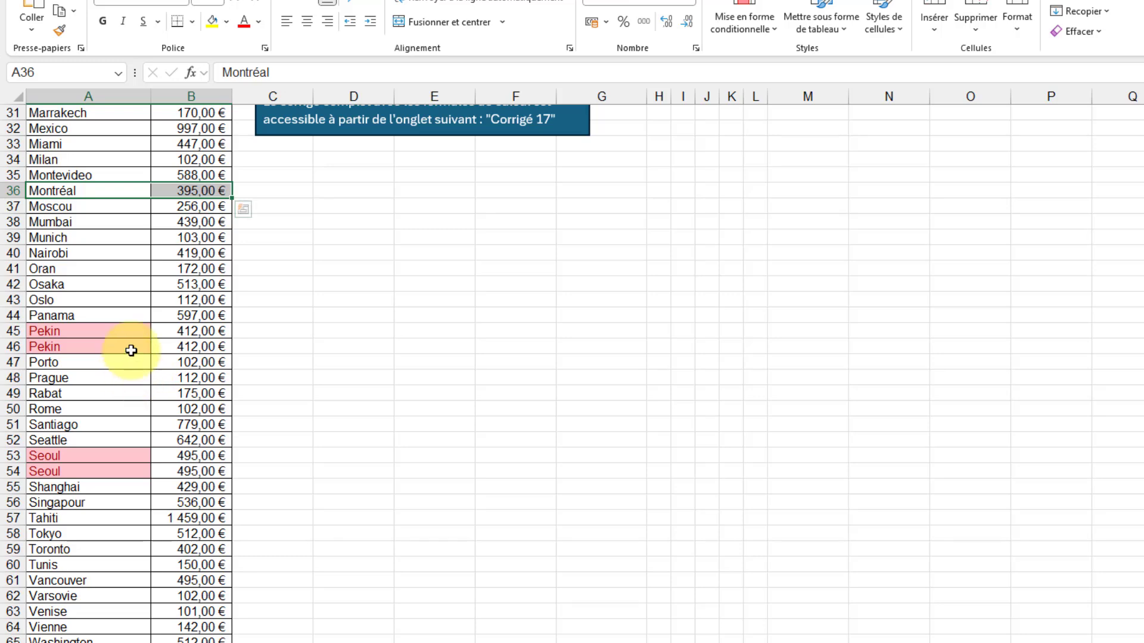
pyautogui.moveTo(84, 327); pyautogui.dragTo(171, 329)
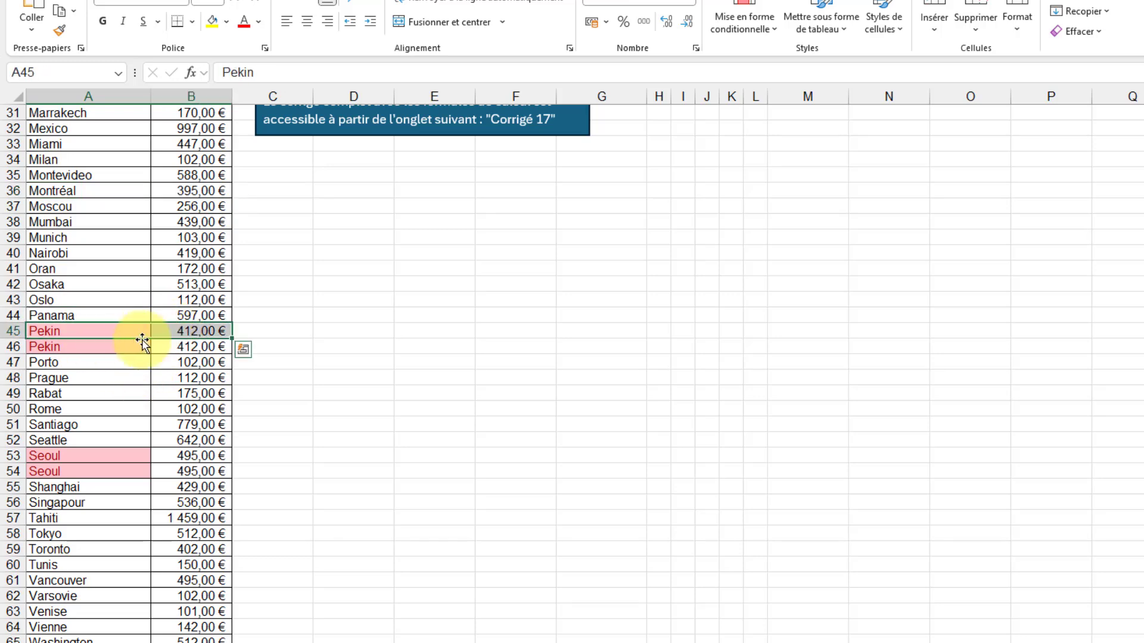
pyautogui.rightClick(130, 331)
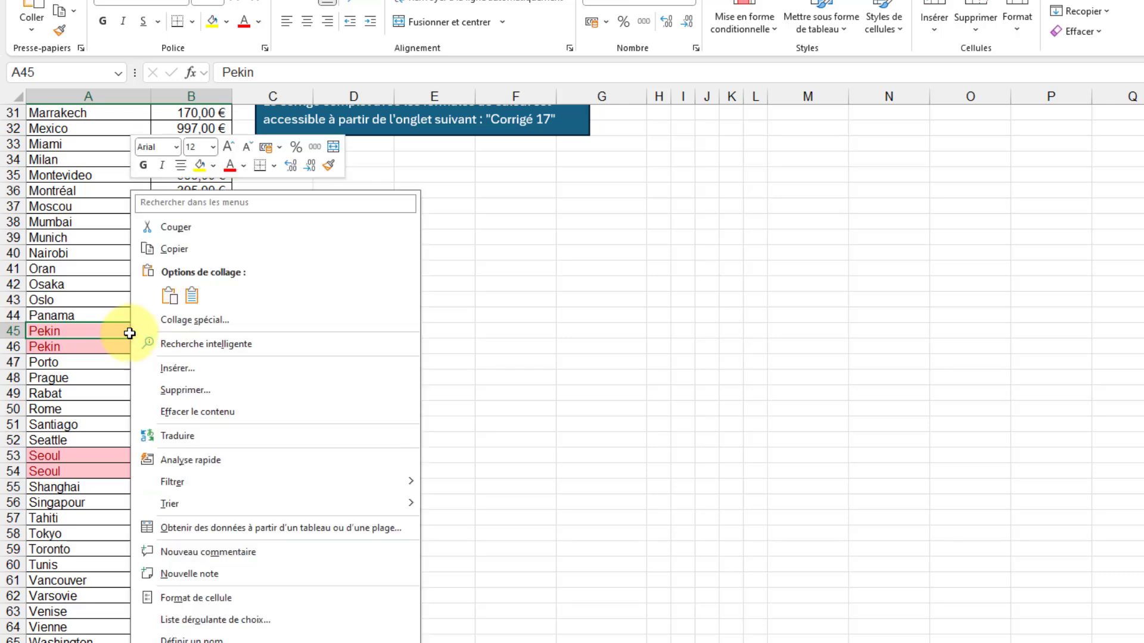
pyautogui.click(221, 391)
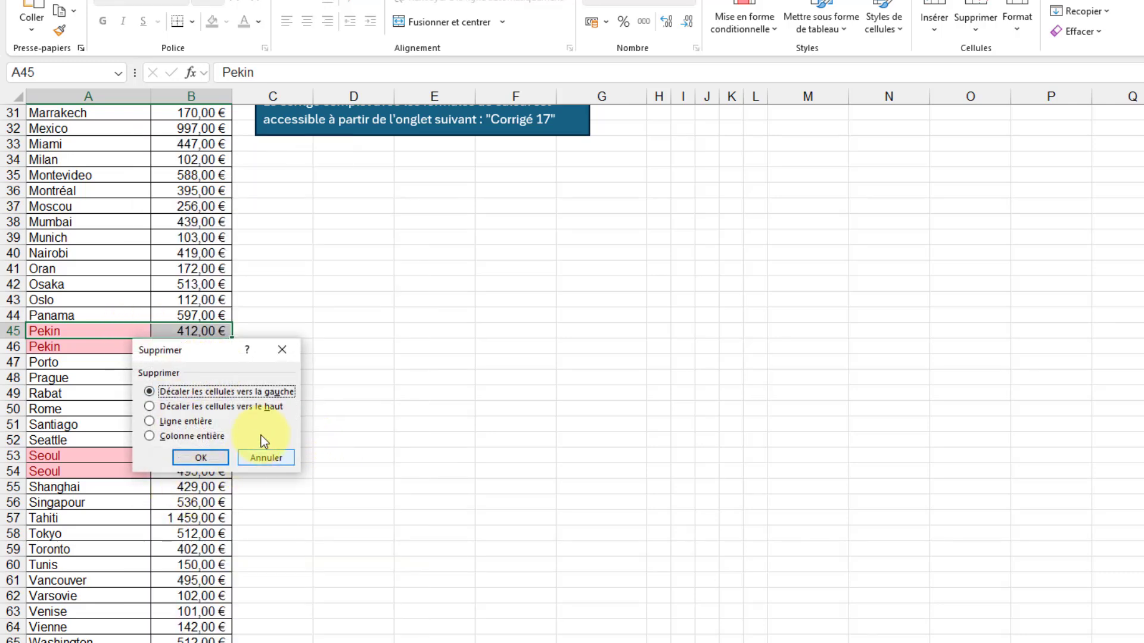
pyautogui.click(269, 408)
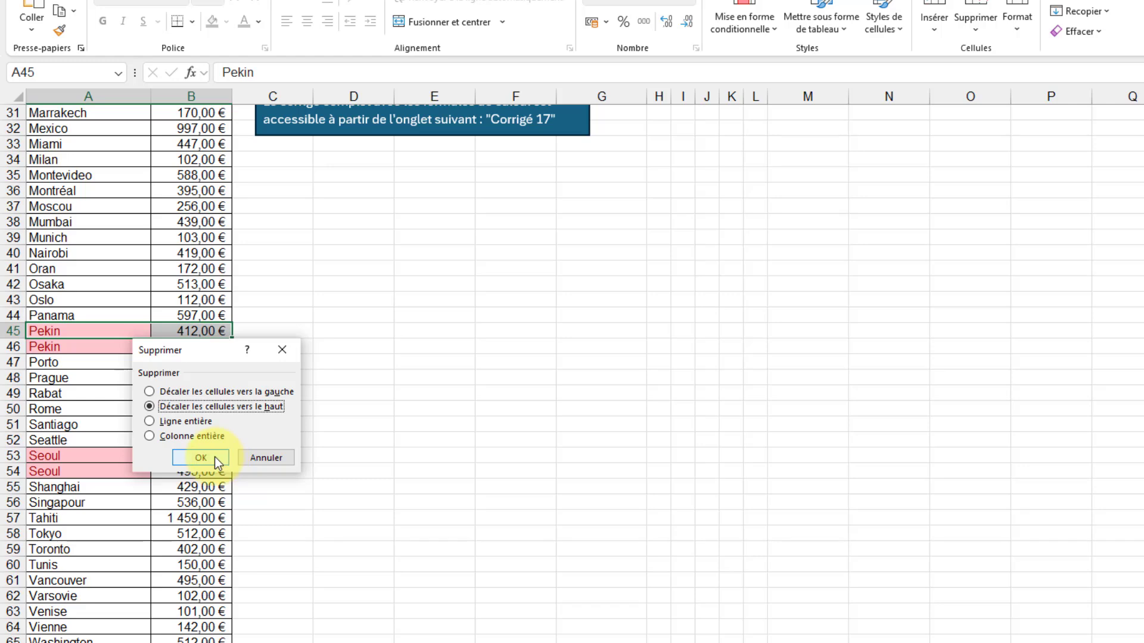
pyautogui.click(216, 460)
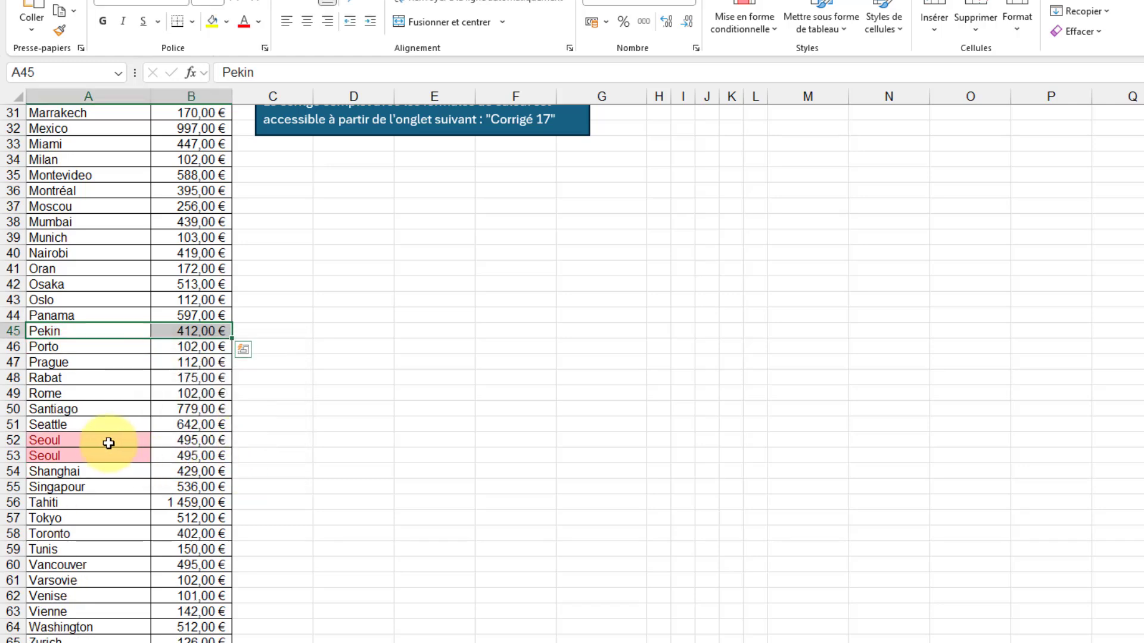
# Delete one of the two duplicate Seoul entries, A52:B52, shifting the cells up.
pyautogui.moveTo(109, 443); pyautogui.dragTo(179, 440)
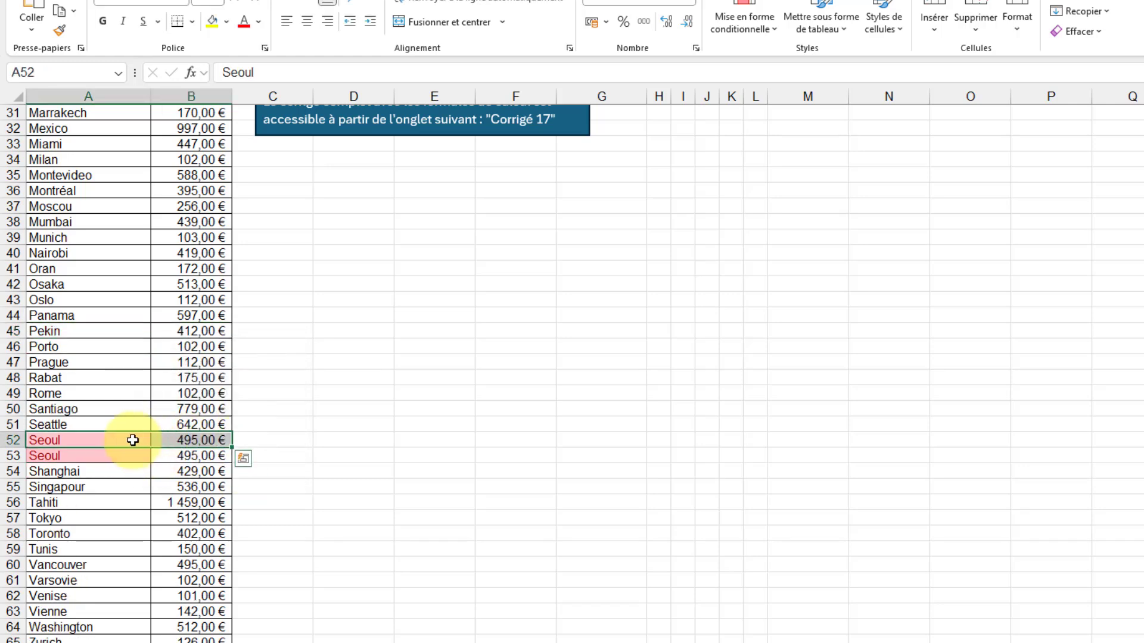
pyautogui.rightClick(133, 440)
pyautogui.click(229, 387)
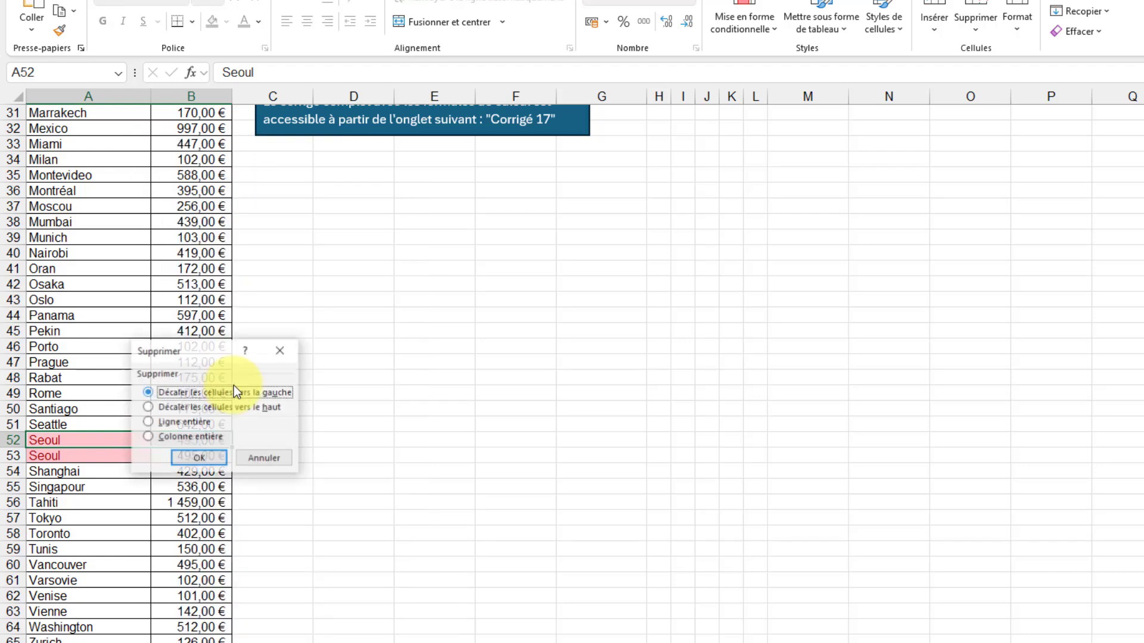
pyautogui.click(242, 402)
pyautogui.click(214, 457)
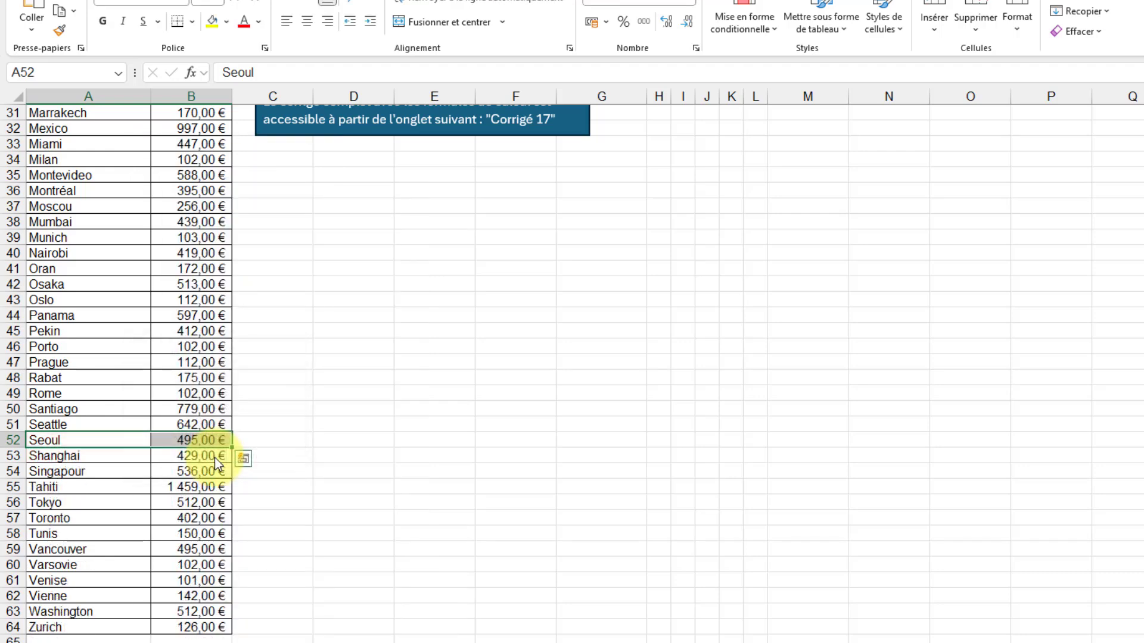
# Delete the Valeurs en double conditional formatting rule from column A and apply the change.
pyautogui.scroll(-1, 120, 559)
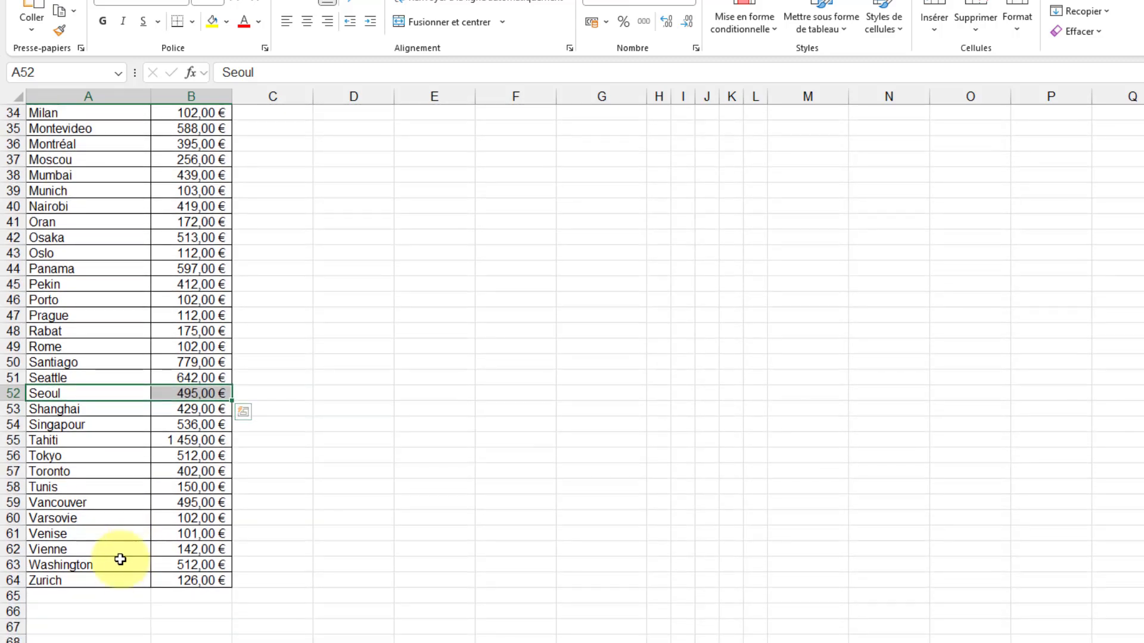
pyautogui.scroll(8, 102, 574)
pyautogui.scroll(2, 93, 535)
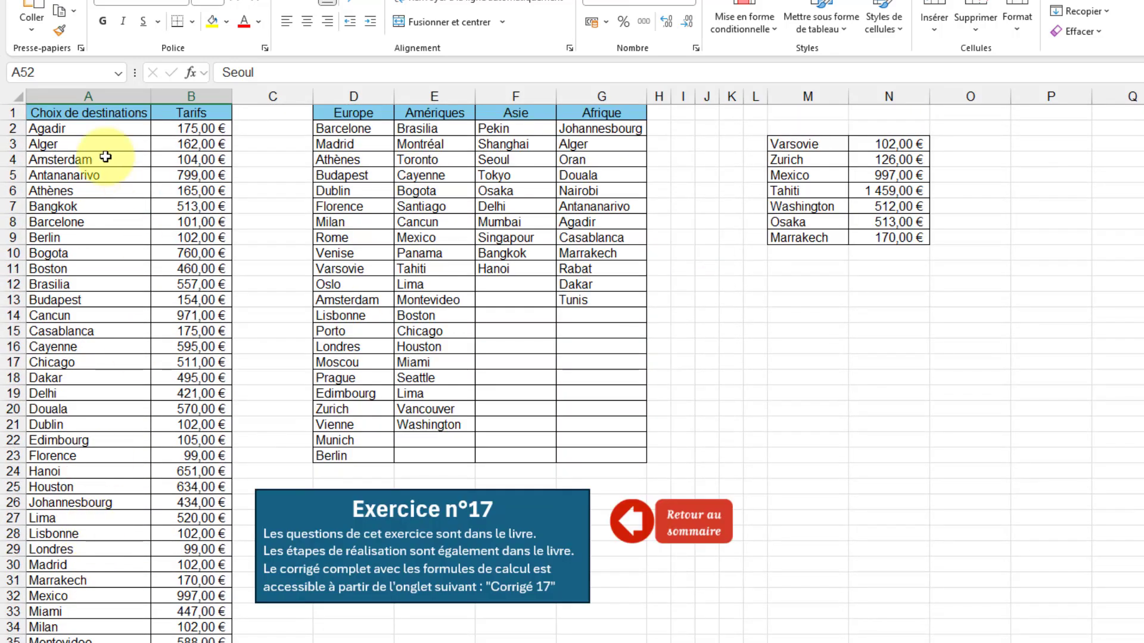
pyautogui.click(121, 96)
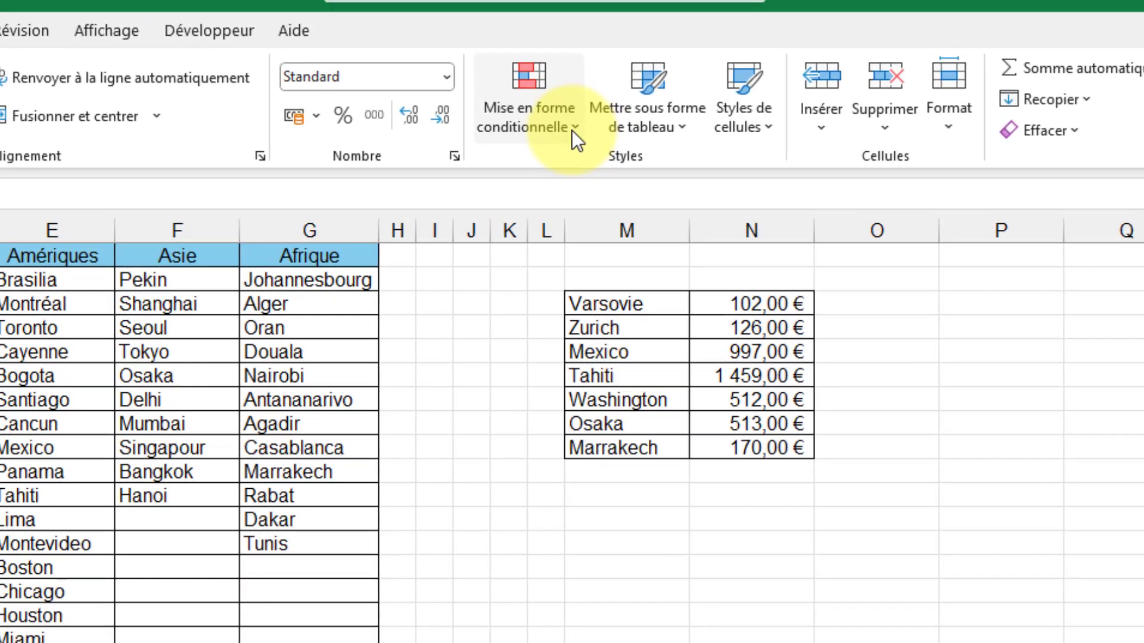
pyautogui.click(770, 30)
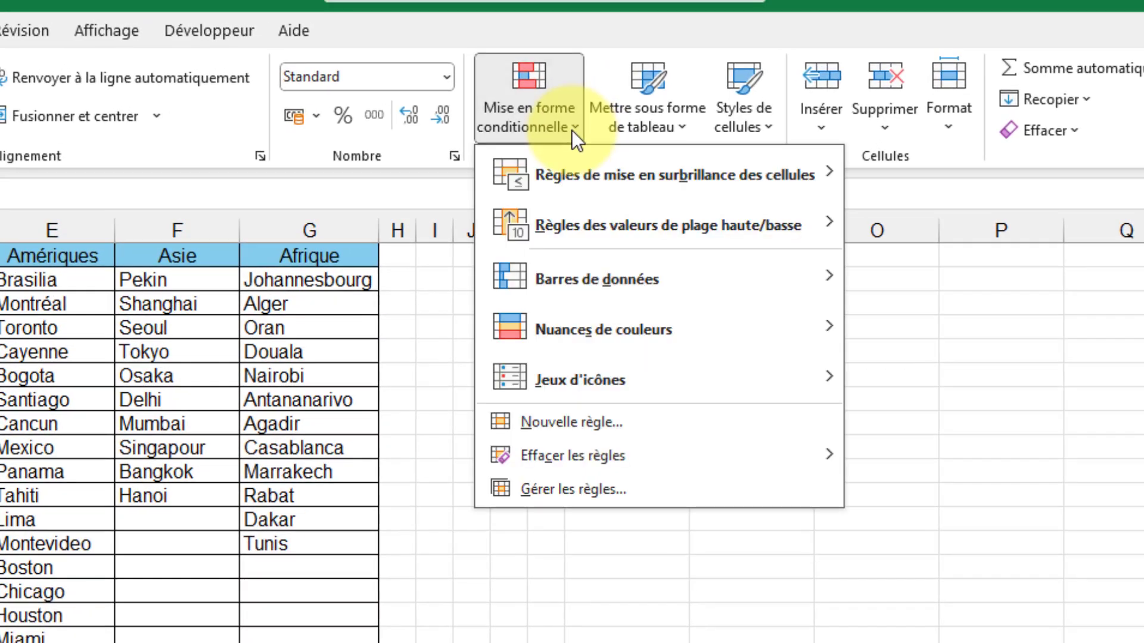
pyautogui.click(599, 492)
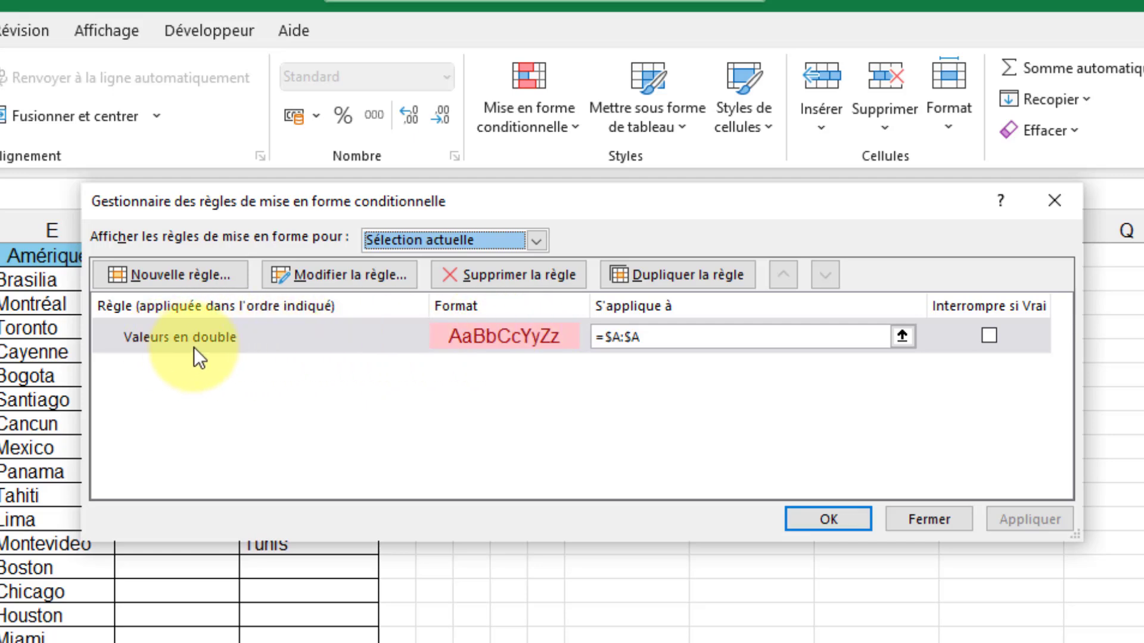
pyautogui.click(451, 325)
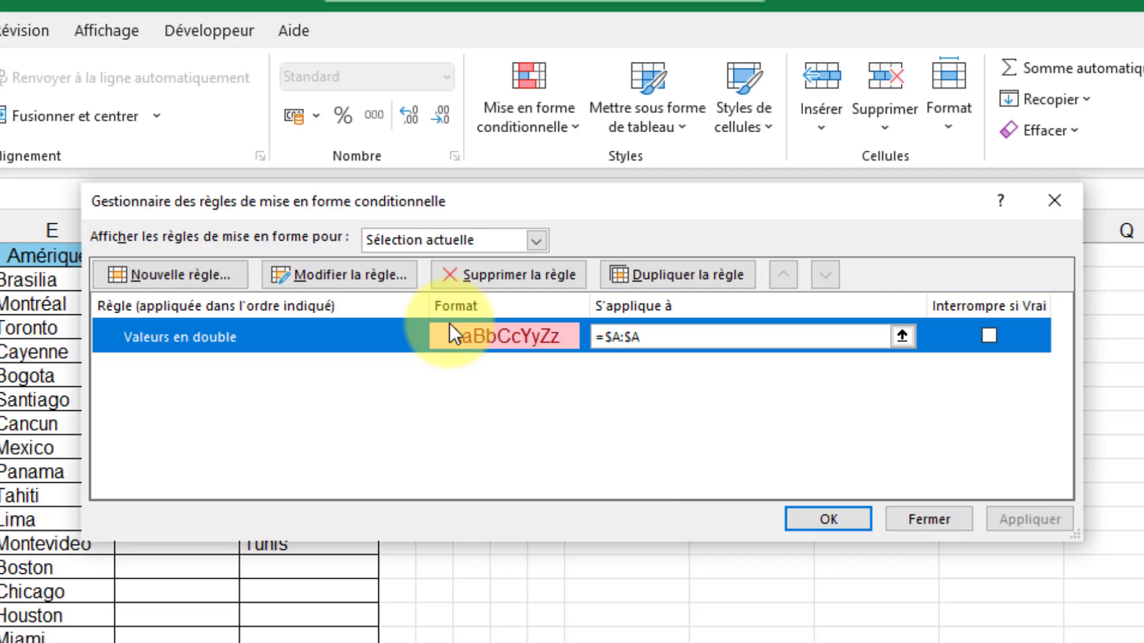
pyautogui.click(545, 276)
pyautogui.click(1010, 517)
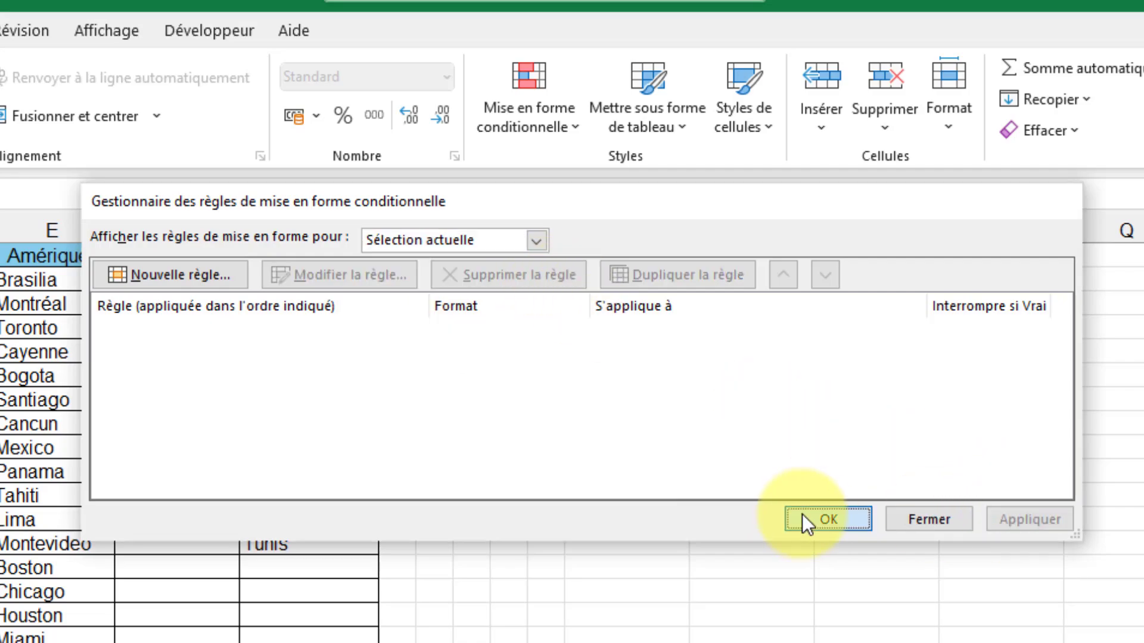
pyautogui.click(828, 519)
pyautogui.click(547, 567)
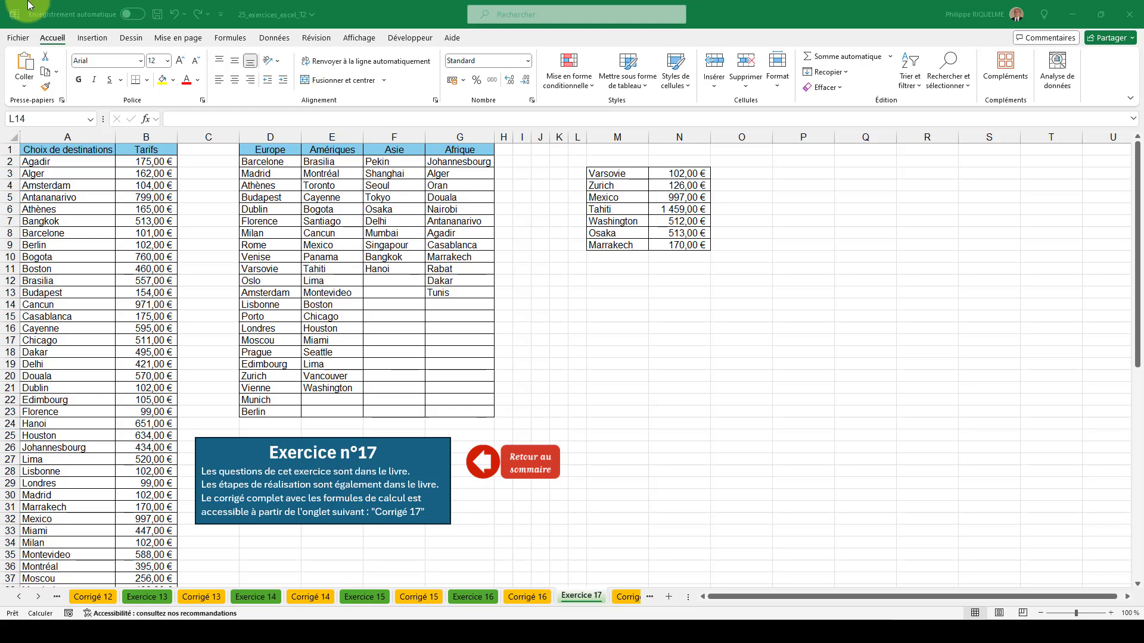
# Undo the rule removal and the manual deletions of the Seoul, Pekin, Montréal, Madrid and Lima duplicates.
pyautogui.click(173, 18)
pyautogui.click(172, 18)
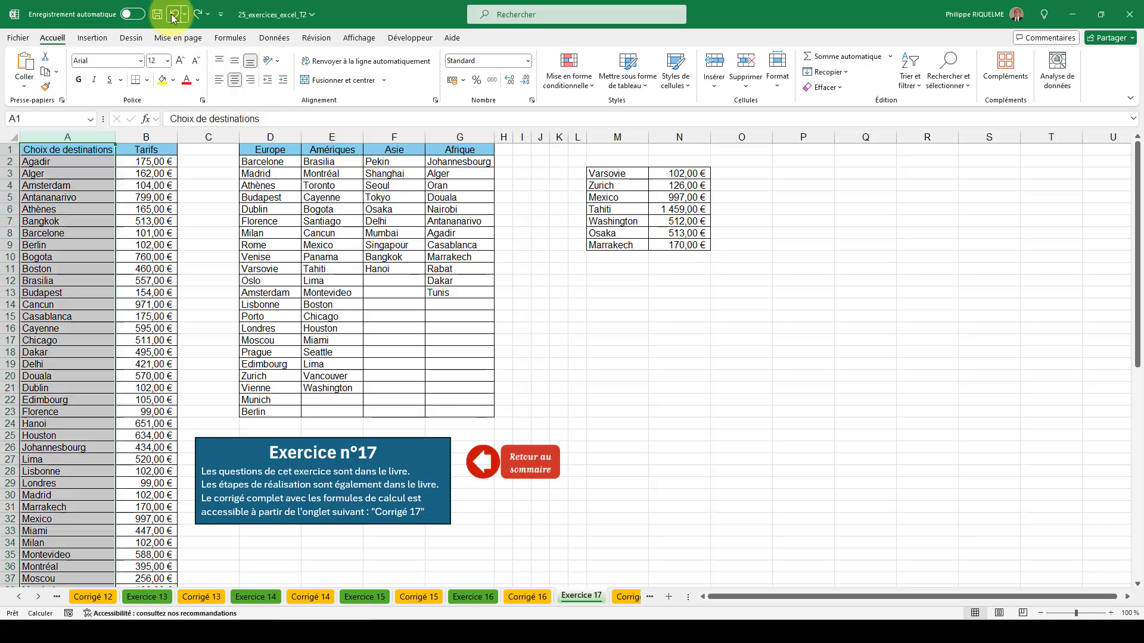
pyautogui.click(172, 19)
pyautogui.click(172, 19)
pyautogui.click(172, 18)
pyautogui.click(172, 18)
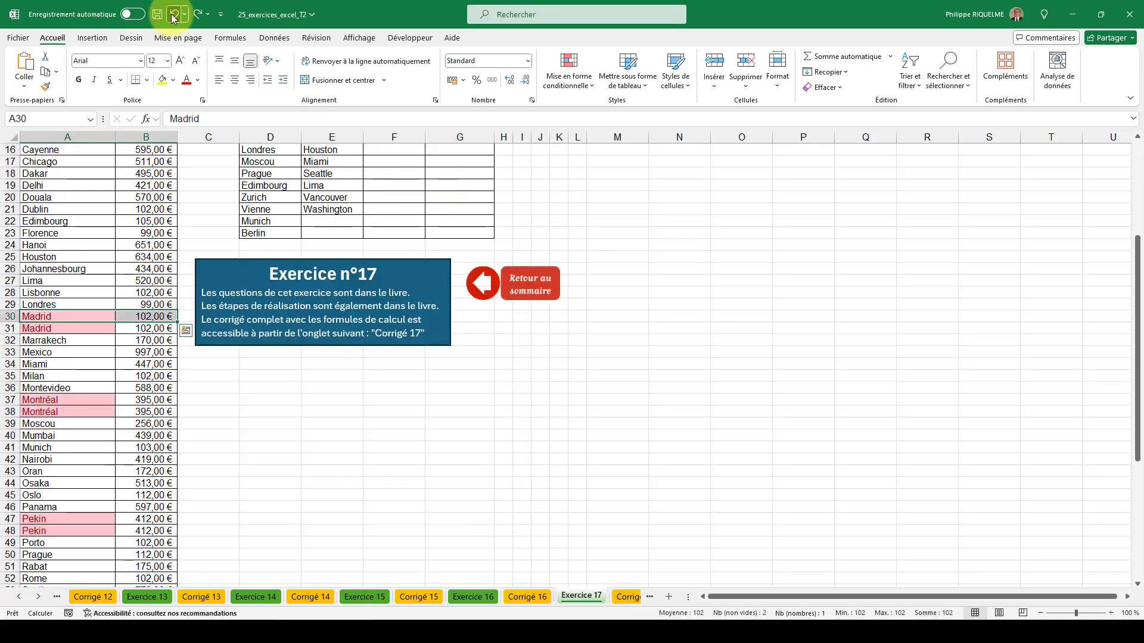
pyautogui.click(172, 18)
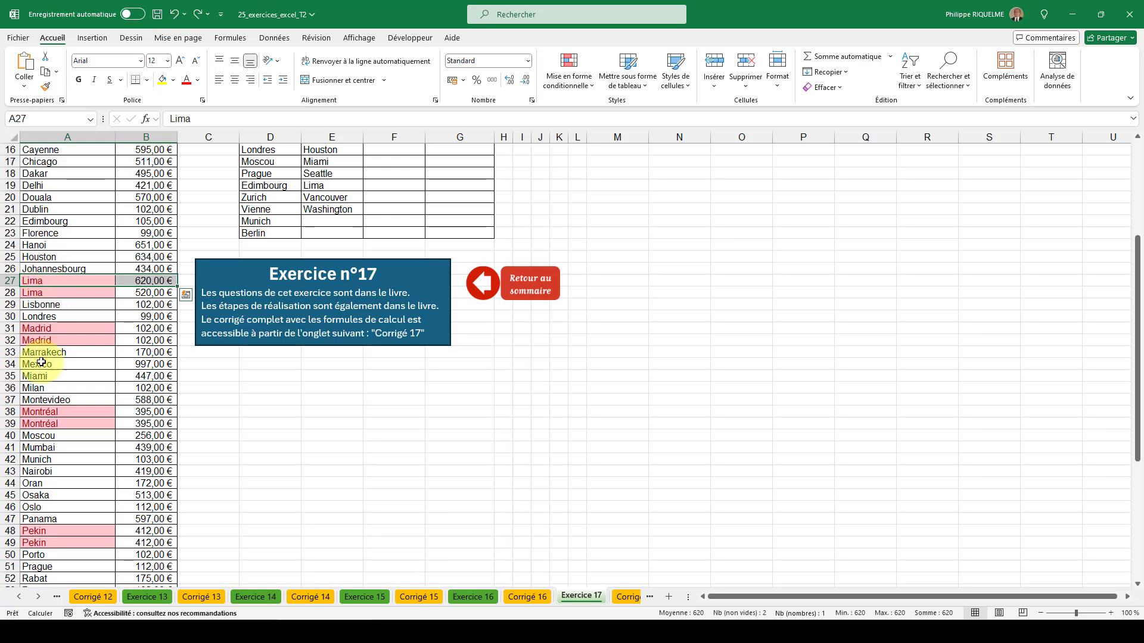
pyautogui.click(105, 255)
pyautogui.scroll(-8, 64, 401)
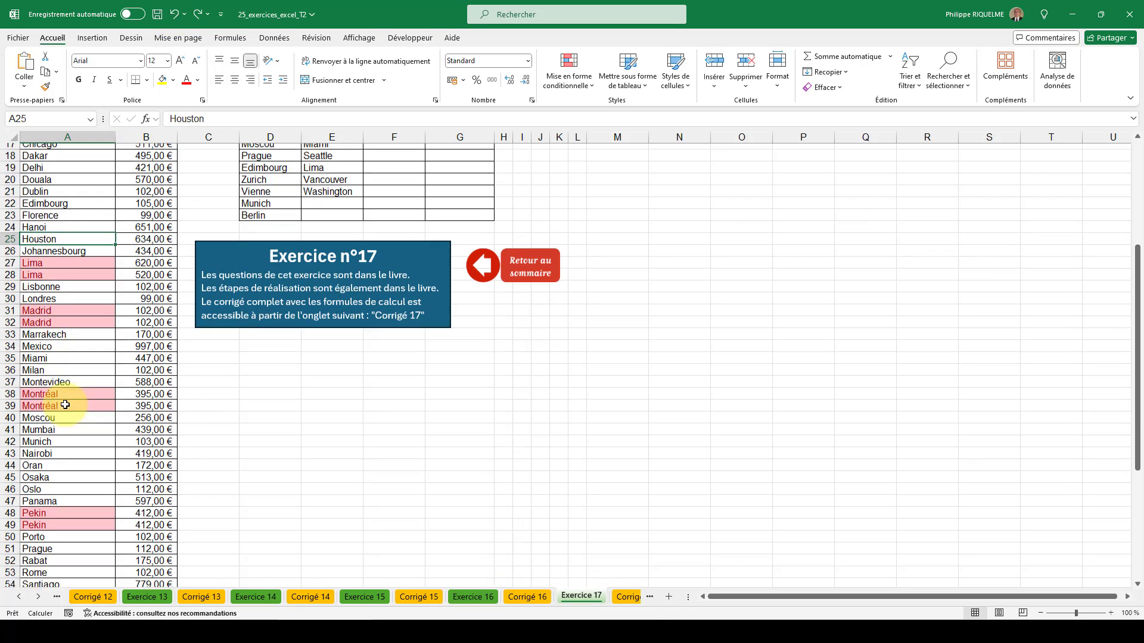
pyautogui.scroll(5, 66, 405)
pyautogui.scroll(8, 66, 404)
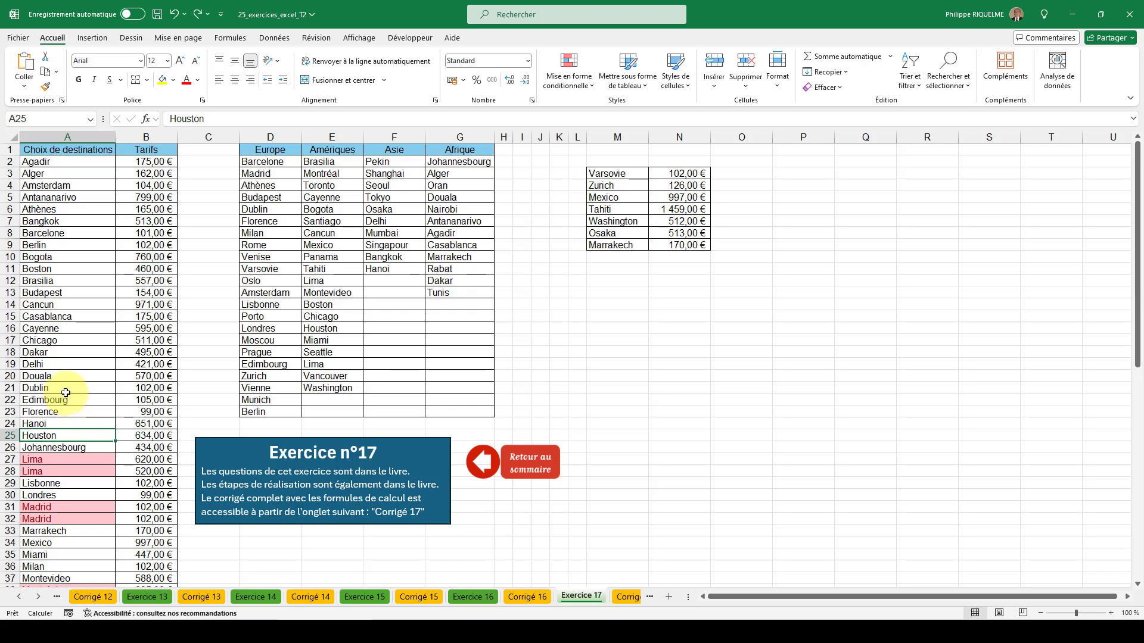
pyautogui.click(75, 194)
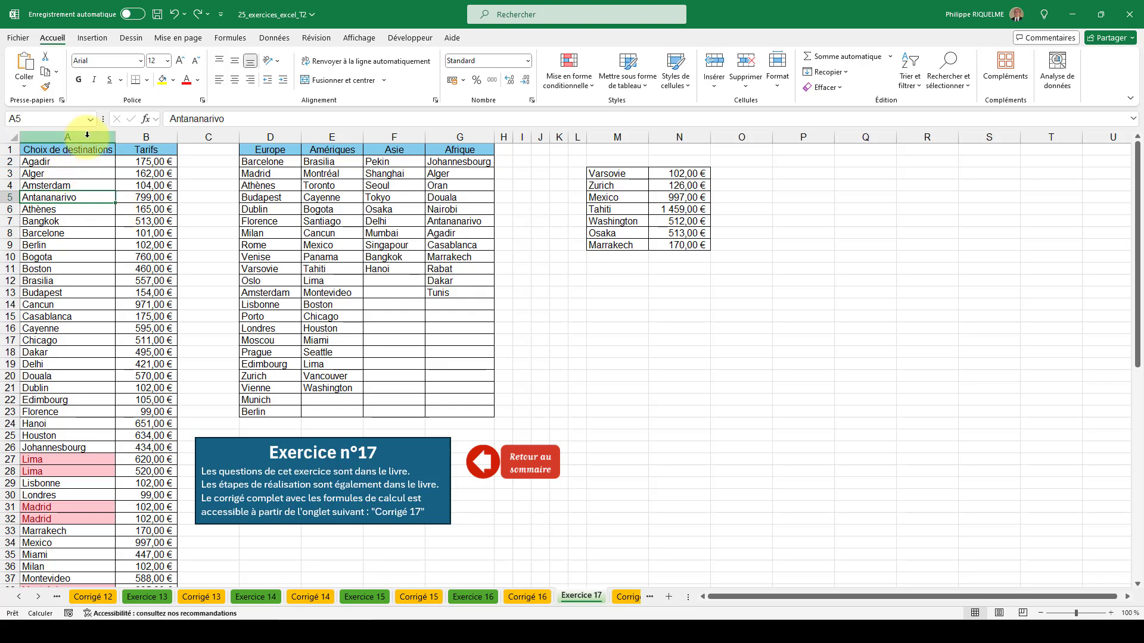
# Remove duplicate rows from columns A and B, comparing both Choix de destinations and Tarifs and treating the first row as headers.
pyautogui.moveTo(87, 135); pyautogui.dragTo(135, 133)
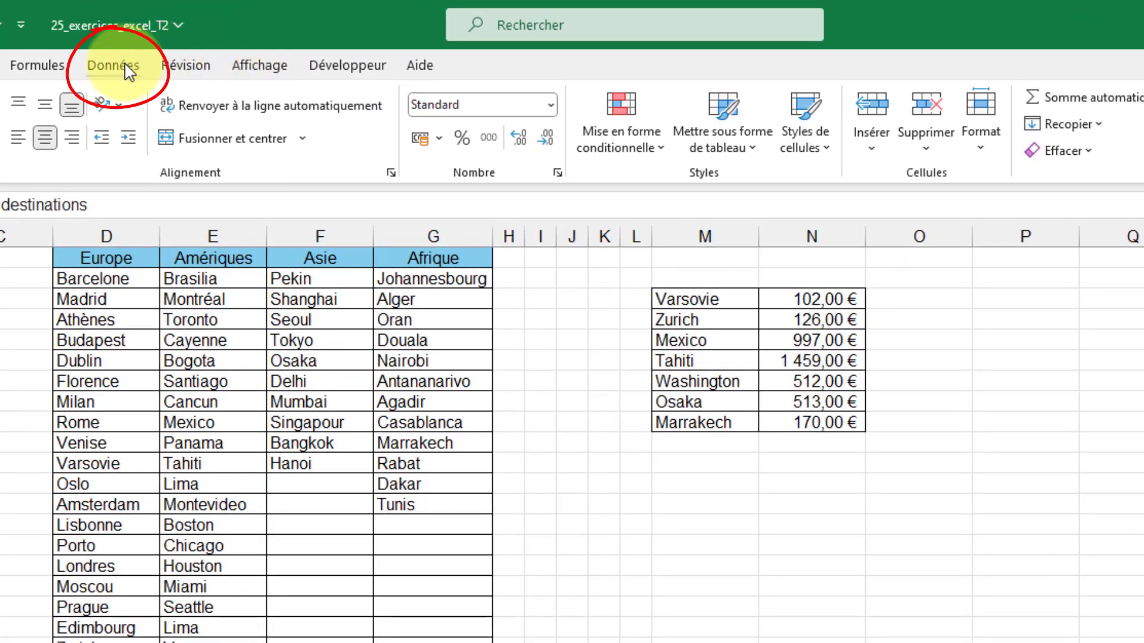
pyautogui.click(122, 67)
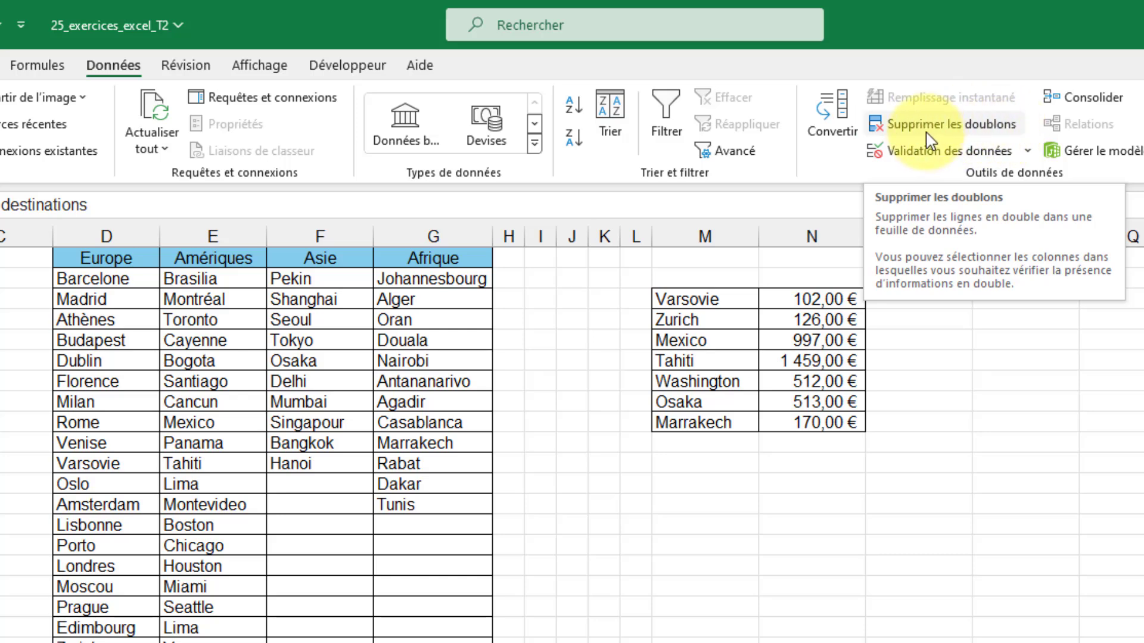
pyautogui.click(951, 127)
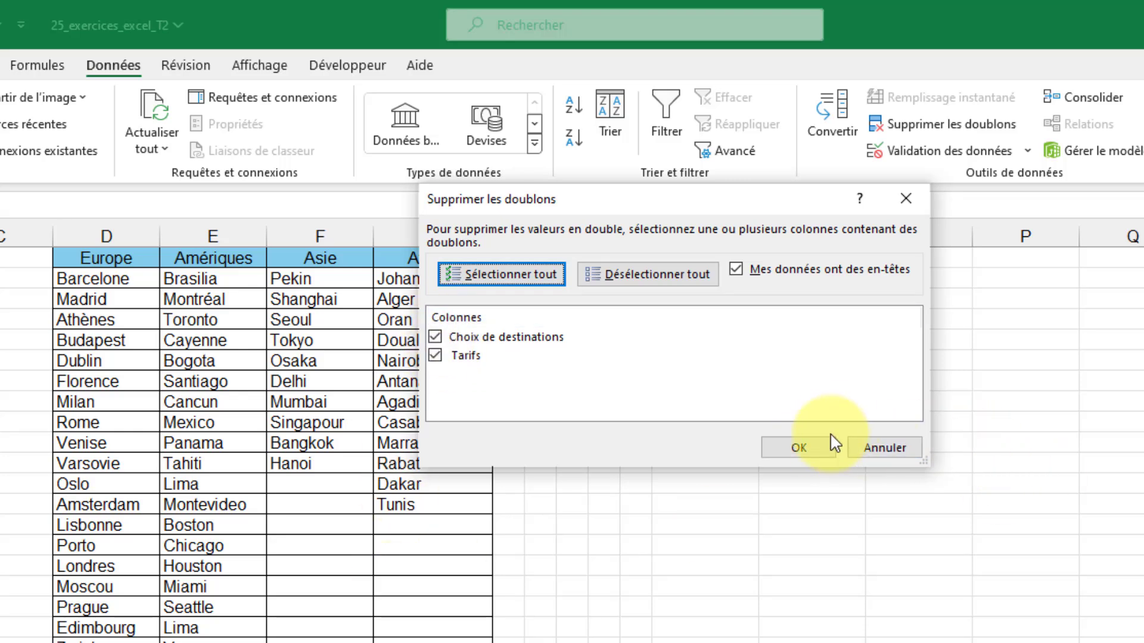
pyautogui.click(816, 449)
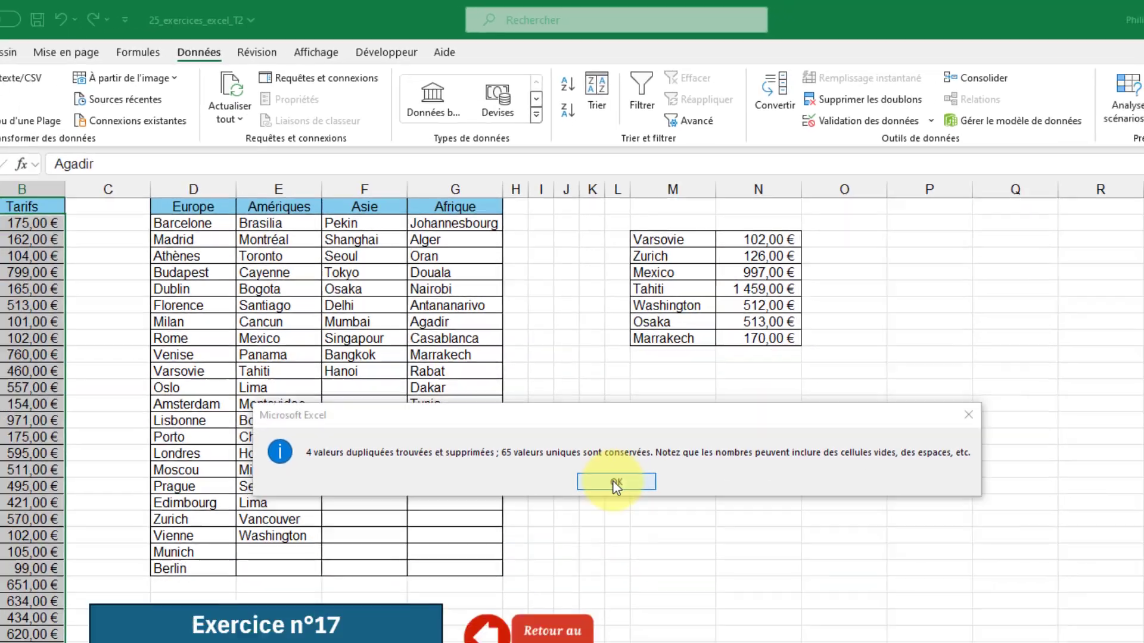
pyautogui.click(634, 602)
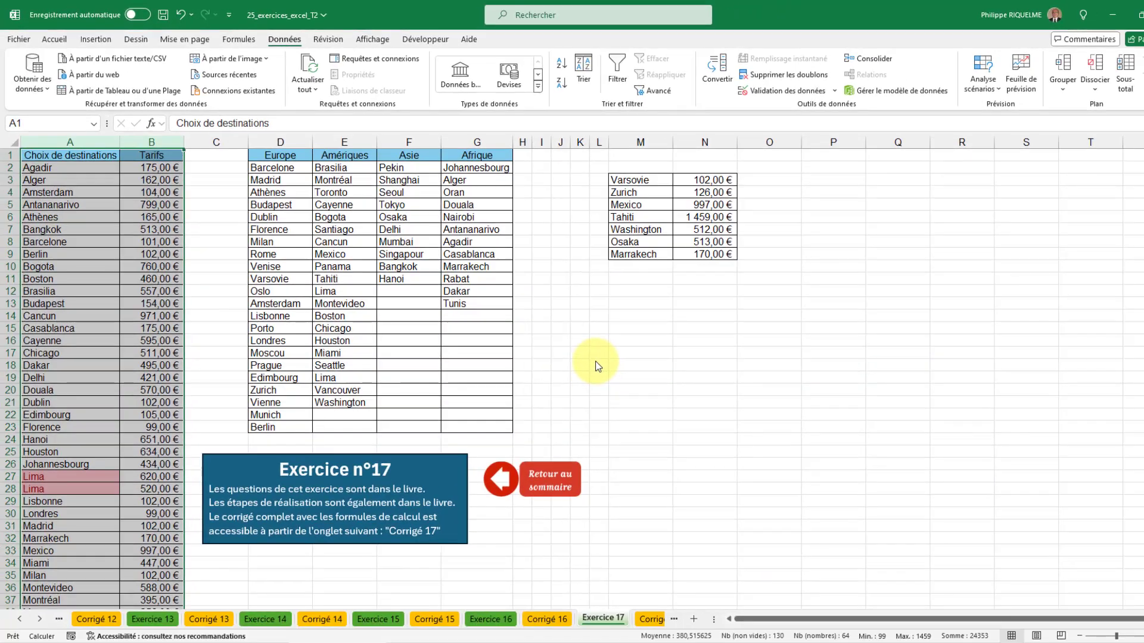
pyautogui.moveTo(103, 263); pyautogui.dragTo(100, 257)
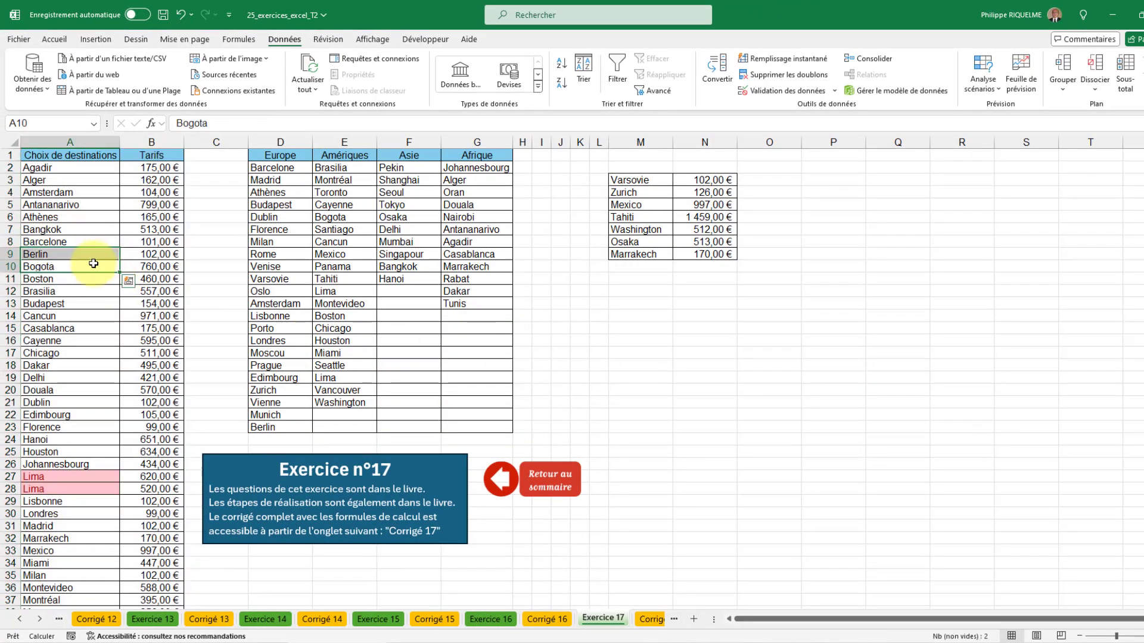
pyautogui.click(93, 264)
pyautogui.scroll(-17, 90, 232)
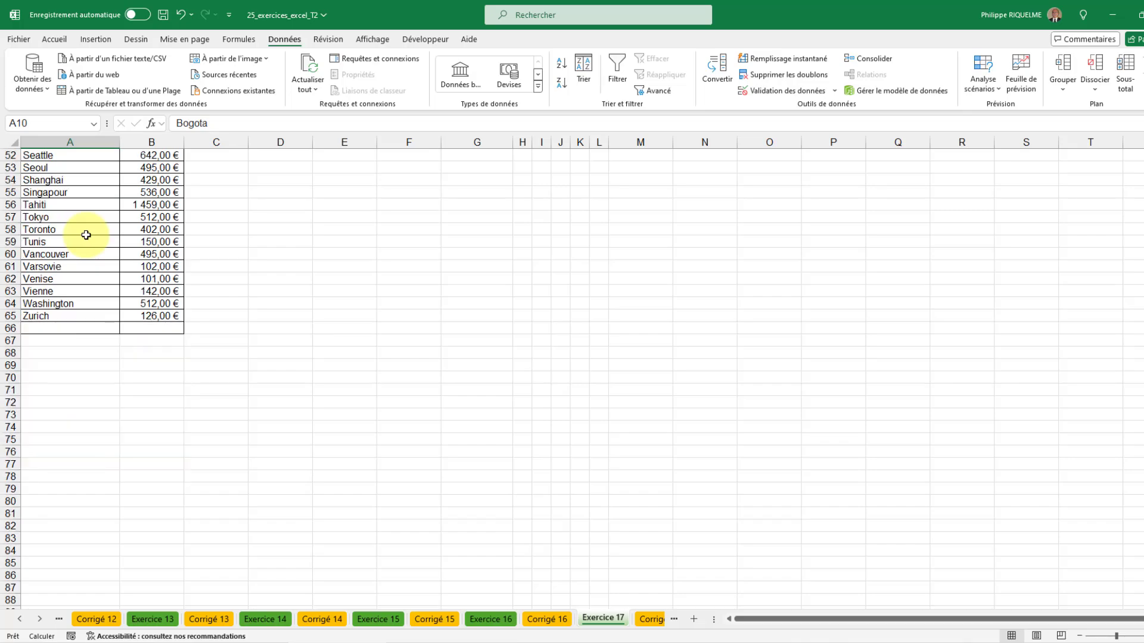
pyautogui.scroll(17, 86, 235)
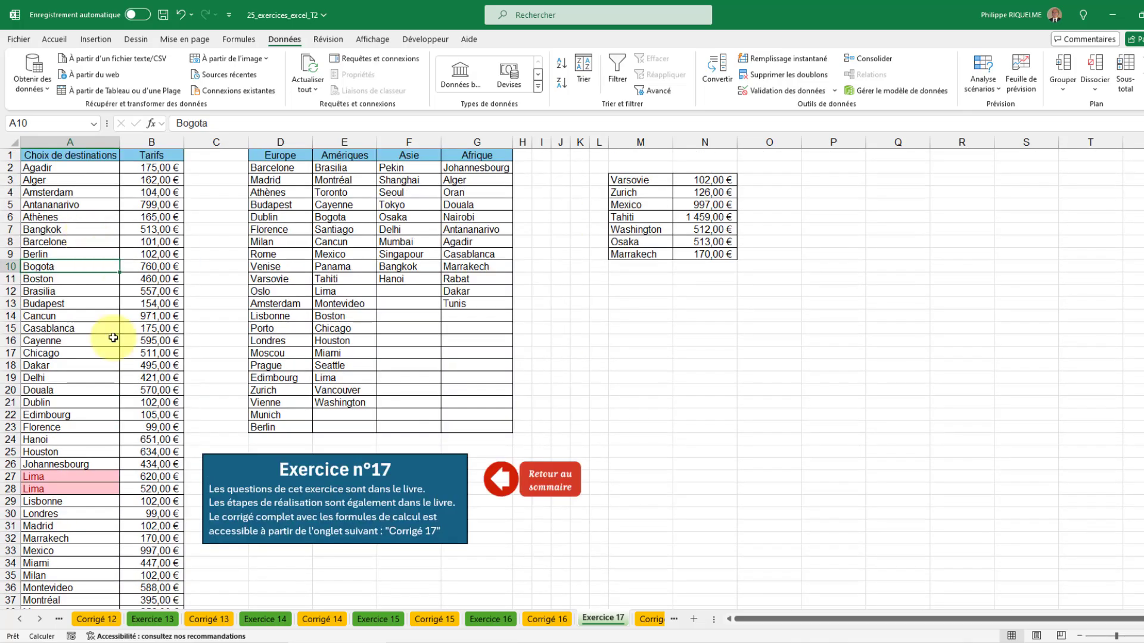